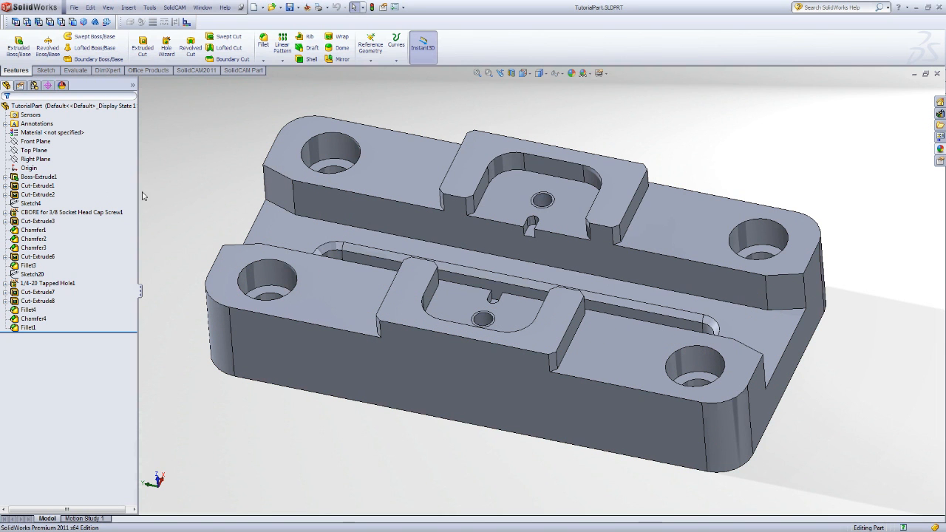
Step: Group all features from Boss-Extrude1 through Fillet1 into a new folder in the feature tree
{"action": "left_click", "coordinate": [28, 310]}
{"action": "left_click", "coordinate": [37, 179]}
{"action": "left_click", "coordinate": [58, 180]}
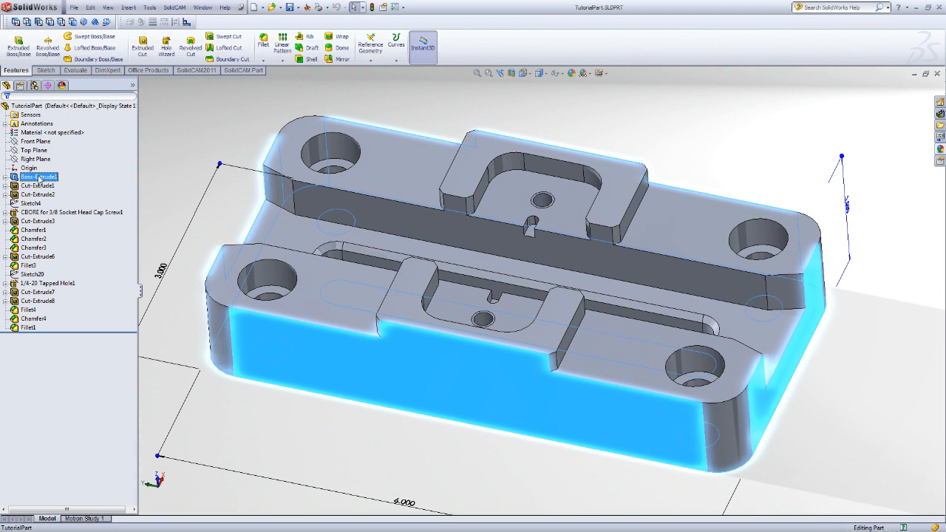
{"action": "left_click", "coordinate": [30, 328], "text": "shift"}
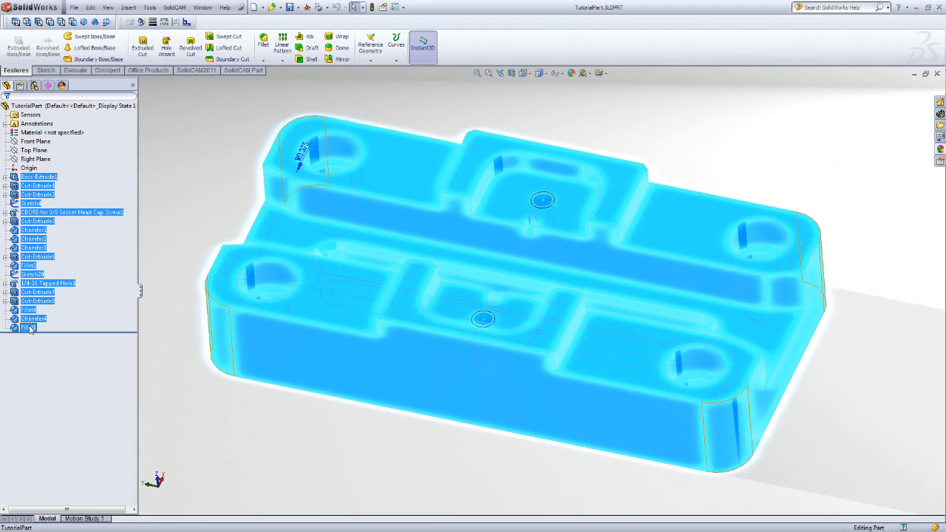
{"action": "right_click", "coordinate": [29, 328]}
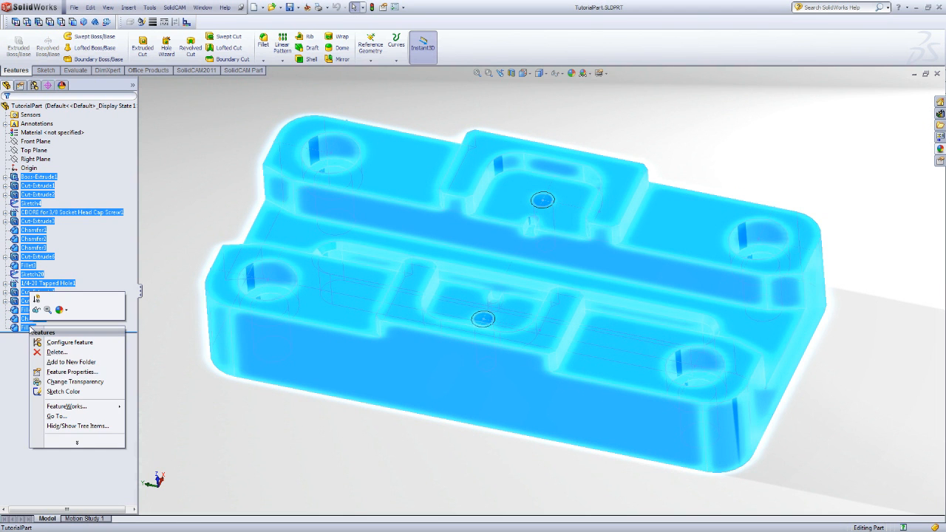
{"action": "left_click", "coordinate": [71, 362]}
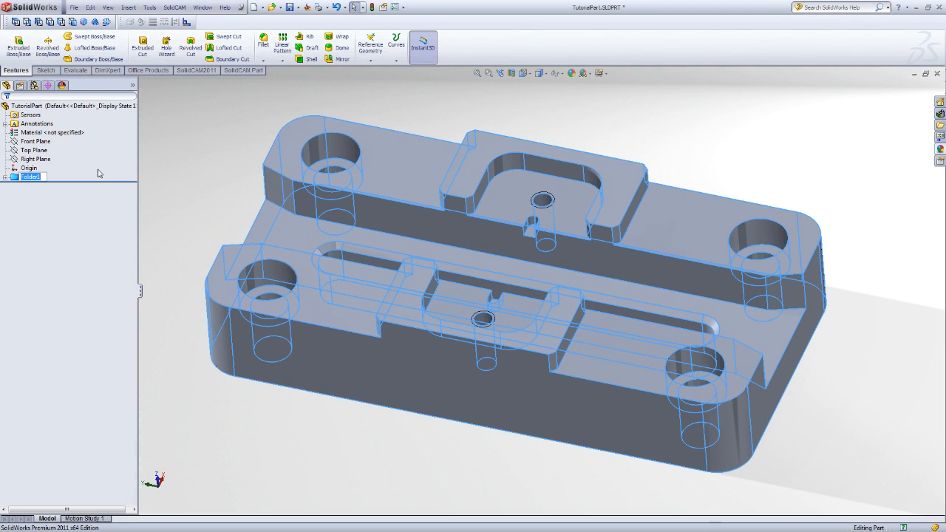
Step: Name the new feature folder Part
{"action": "type", "text": "part"}
{"action": "key", "text": "Return"}
{"action": "left_click", "coordinate": [39, 182]}
{"action": "type", "text": "Part"}
{"action": "key", "text": "Return"}
{"action": "left_click", "coordinate": [209, 134]}
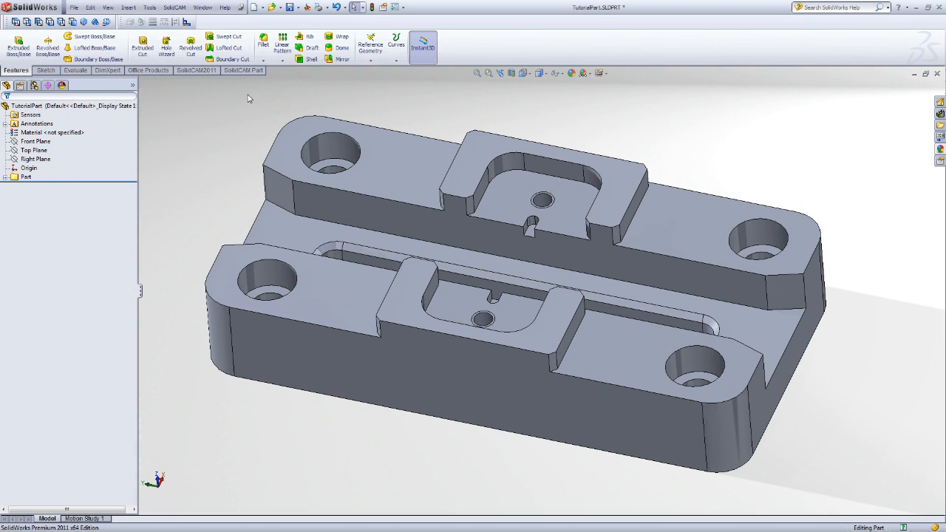
Step: Apply the Warm Kitchen scene as the model's background
{"action": "left_click", "coordinate": [589, 74]}
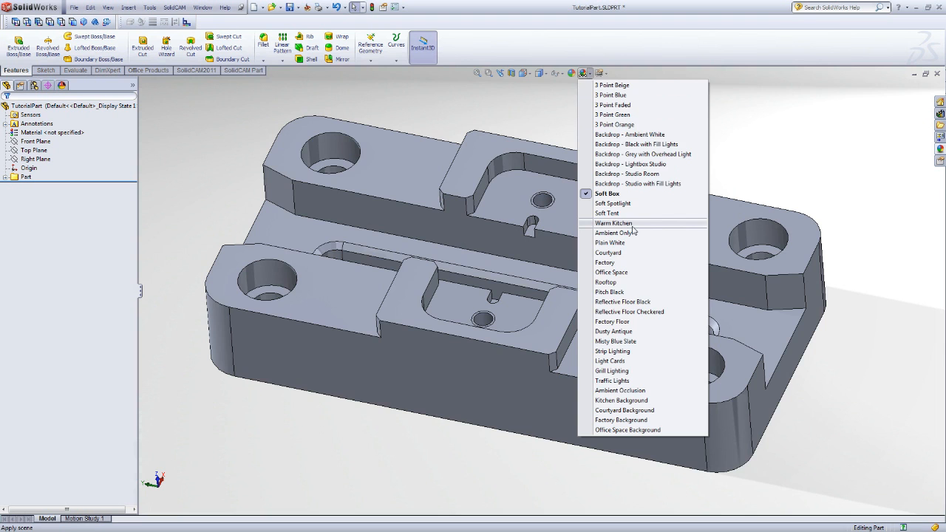
{"action": "left_click", "coordinate": [634, 224]}
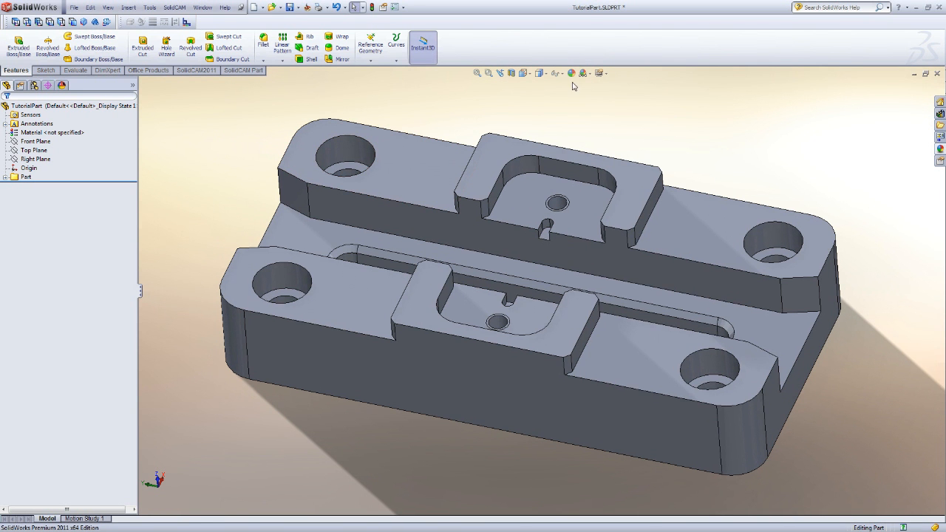
{"action": "left_click", "coordinate": [585, 73]}
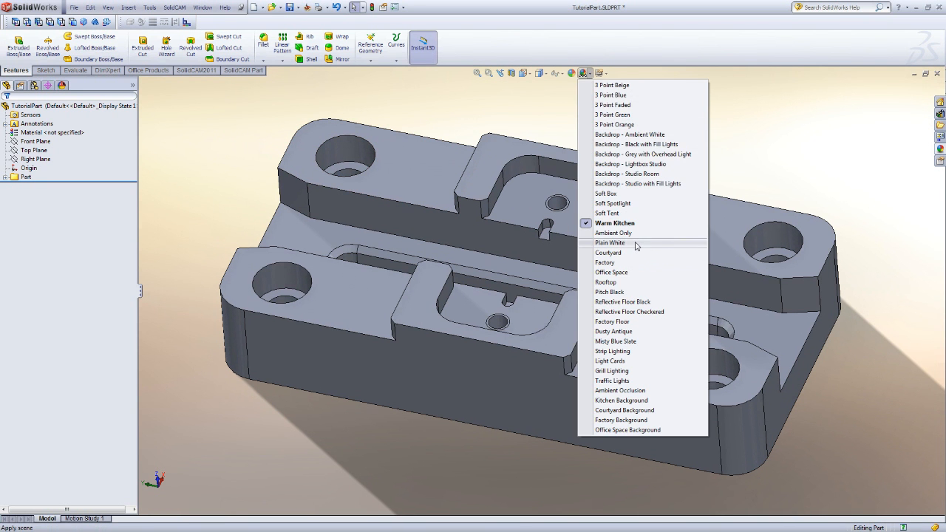
{"action": "left_click", "coordinate": [454, 117]}
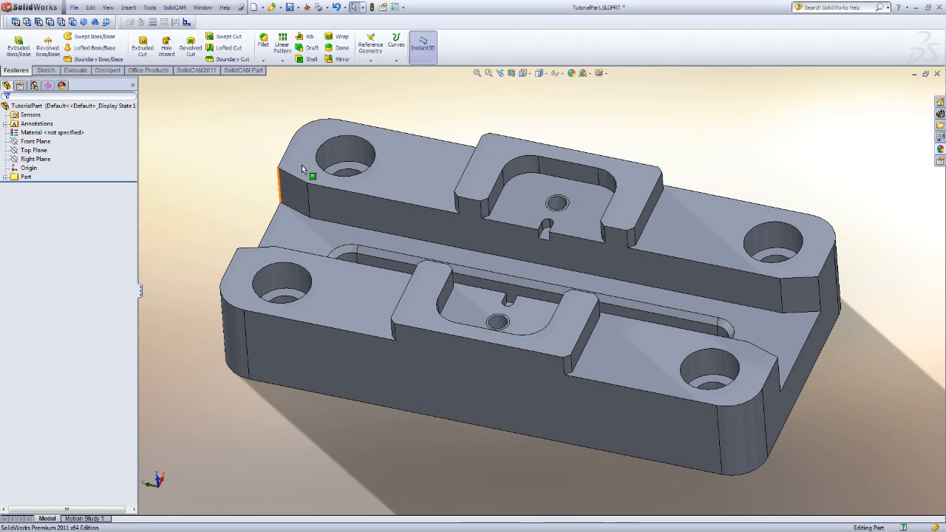
{"action": "left_click", "coordinate": [586, 73]}
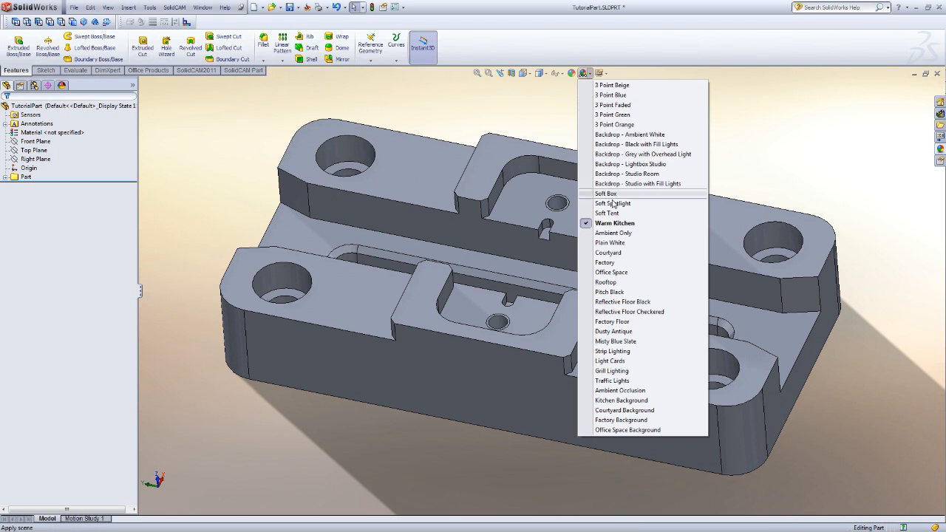
{"action": "left_click", "coordinate": [414, 120]}
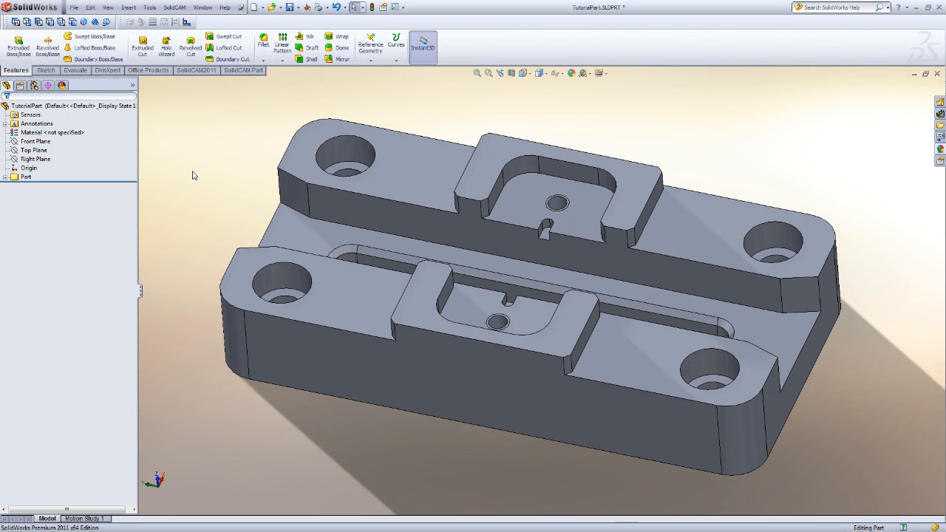
Step: Start a sketch on the top face of the rear U-shaped pad, viewed normal to the face with the part's long side horizontal
{"action": "left_click", "coordinate": [23, 177]}
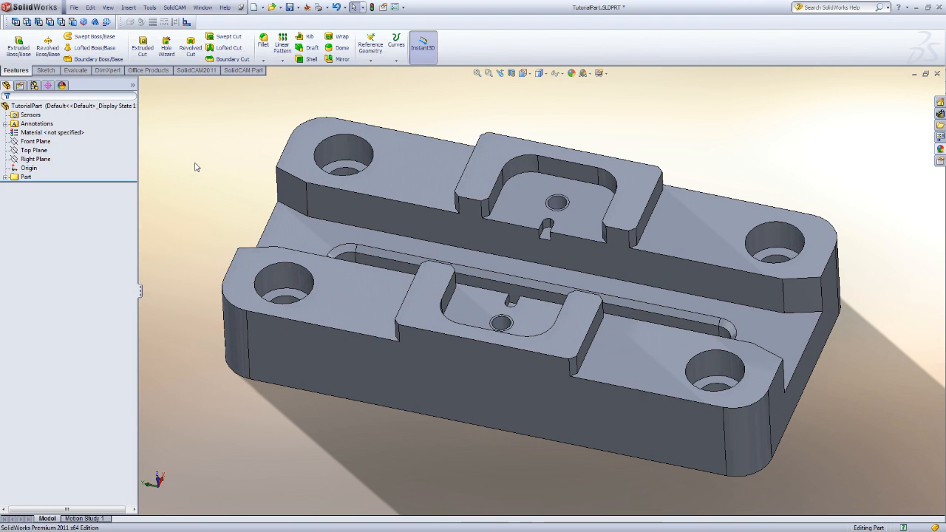
{"action": "middle_click_drag", "start_coordinate": [181, 194], "coordinate": [188, 186]}
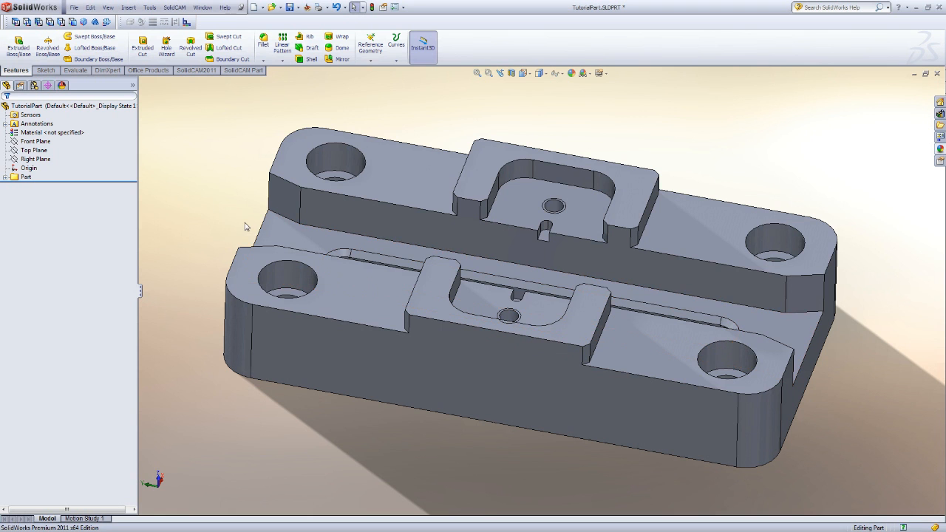
{"action": "left_click", "coordinate": [491, 161]}
{"action": "left_click", "coordinate": [521, 122]}
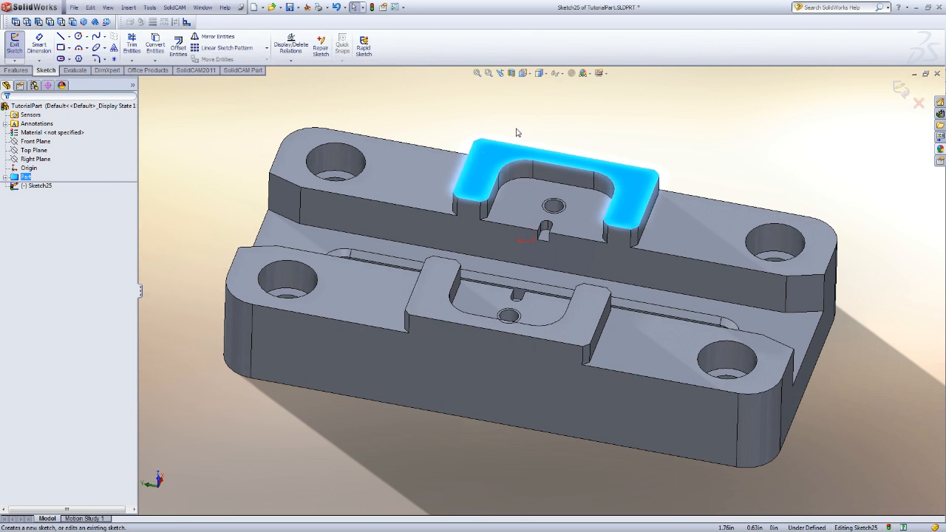
{"action": "key", "text": "space"}
{"action": "left_click", "coordinate": [536, 160]}
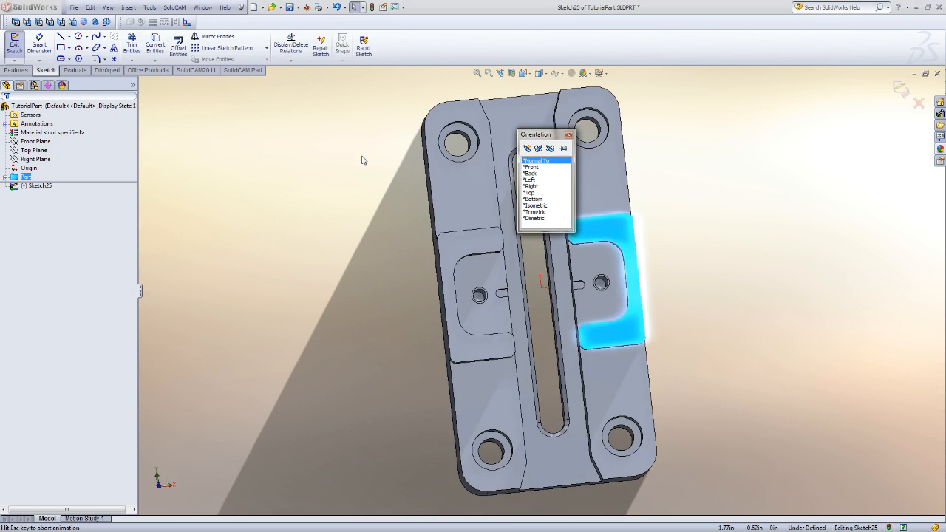
{"action": "key", "text": "alt+Right"}
{"action": "key", "text": "alt+Right"}
{"action": "key", "text": "alt+Right"}
{"action": "key", "text": "alt+Right"}
{"action": "key", "text": "alt+Right"}
{"action": "key", "text": "alt+Right"}
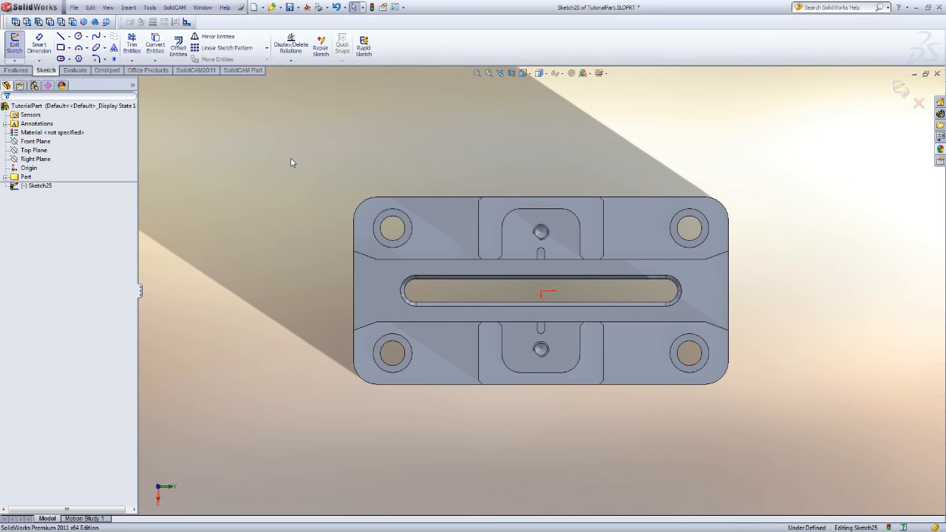
{"action": "key", "text": "f"}
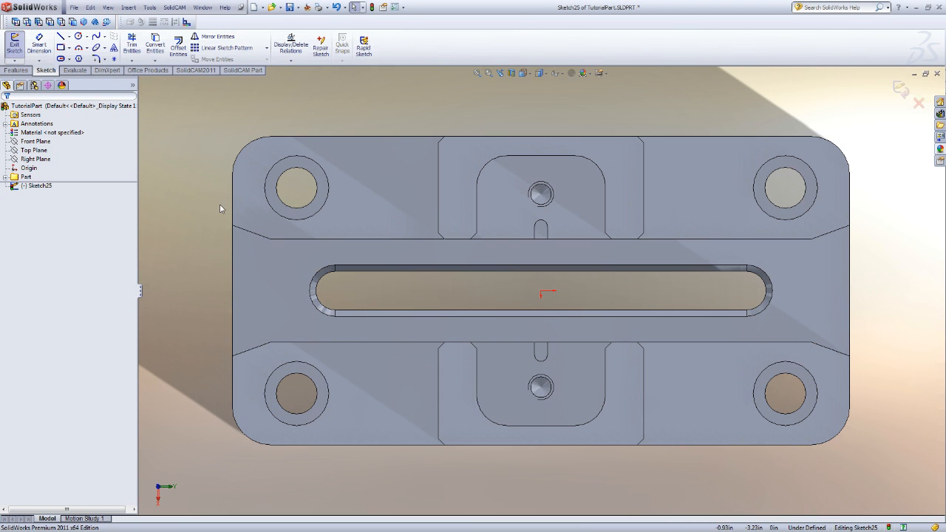
{"action": "key", "text": "z"}
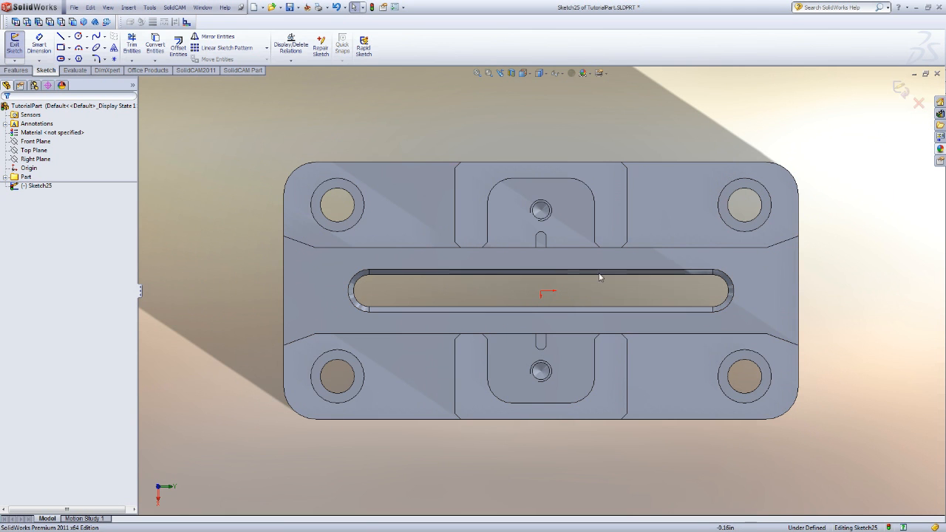
{"action": "left_click", "coordinate": [69, 48]}
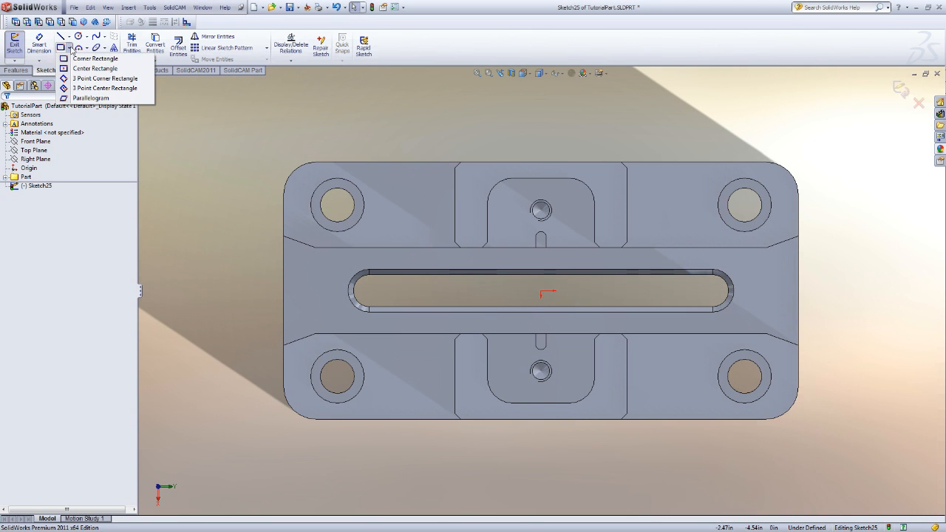
{"action": "left_click", "coordinate": [83, 68]}
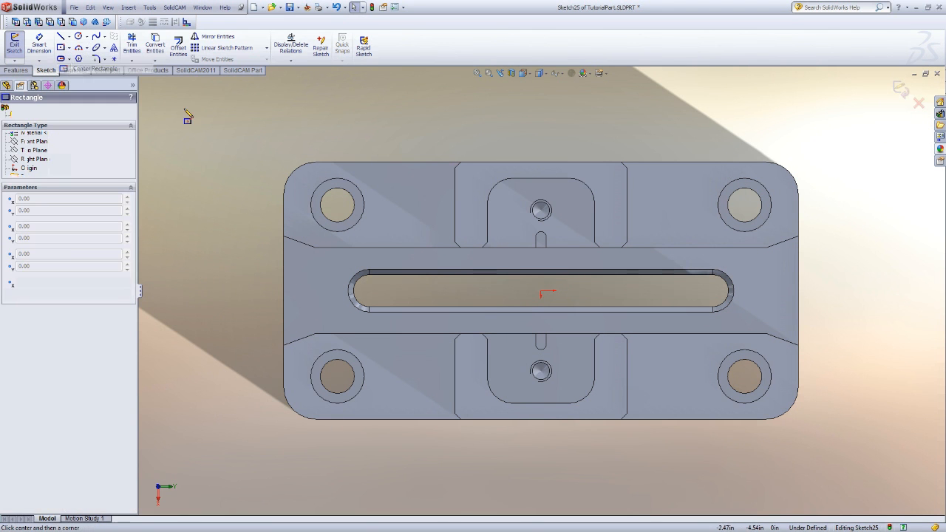
{"action": "left_click", "coordinate": [541, 291]}
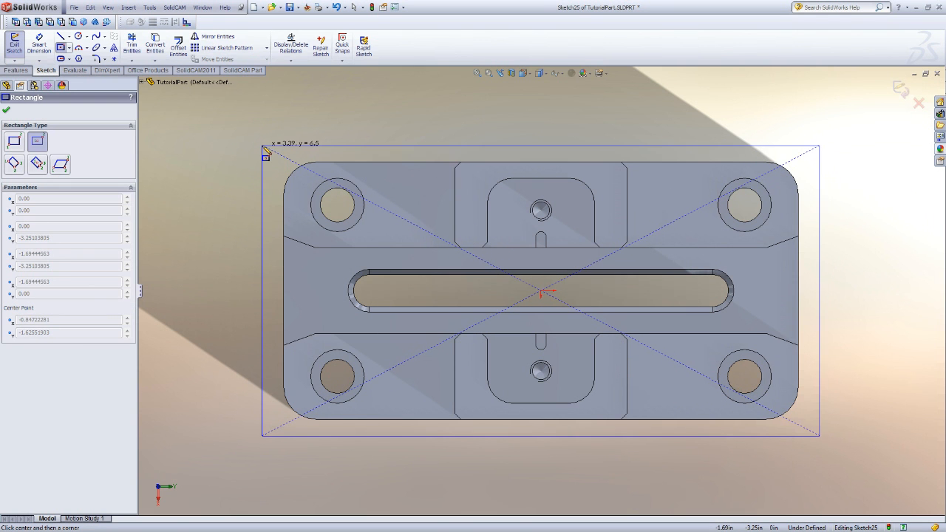
{"action": "key", "text": "Escape"}
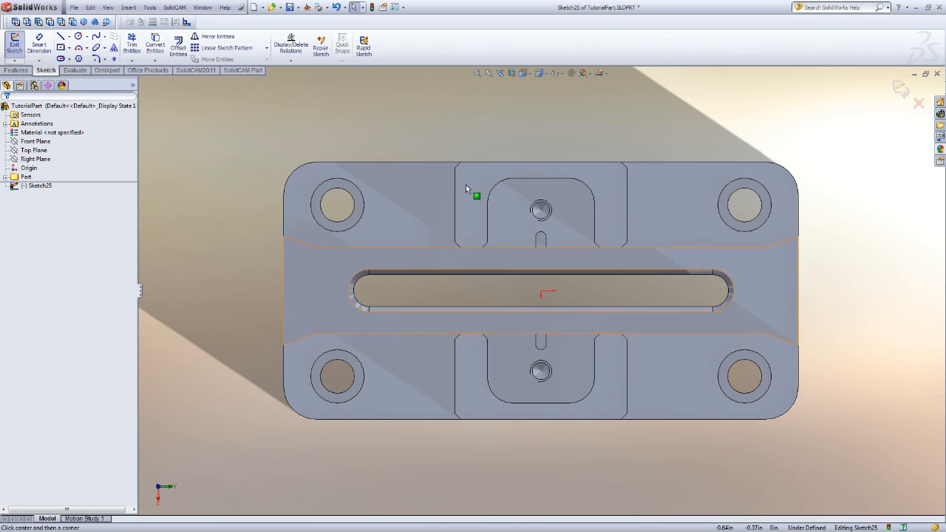
Step: Sketch a corner rectangle enclosing the entire part, with every side drawn outside the part's outline
{"action": "left_click", "coordinate": [70, 49]}
{"action": "left_click", "coordinate": [88, 56]}
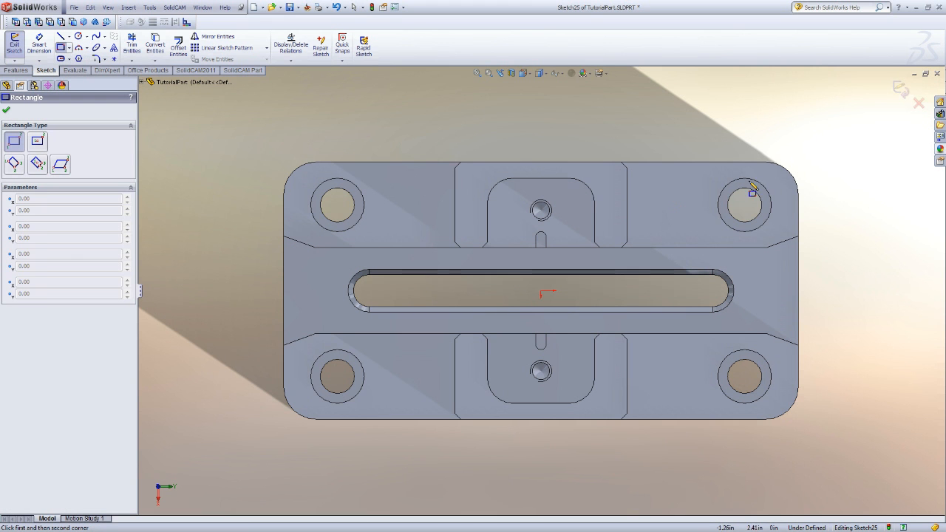
{"action": "left_click", "coordinate": [810, 143]}
{"action": "left_click", "coordinate": [227, 462]}
{"action": "key", "text": "Escape"}
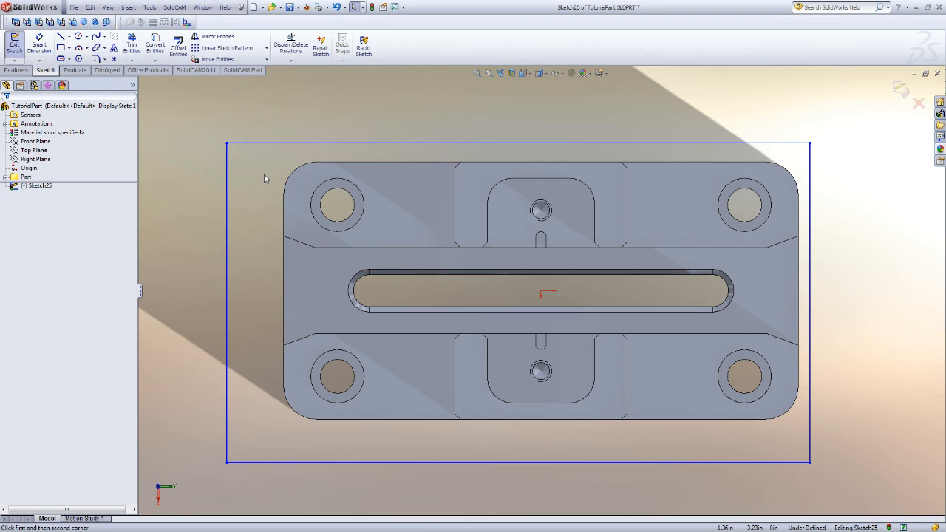
Step: Make the rectangle's upper and left lines collinear with the part's upper and left outer edges
{"action": "left_click", "coordinate": [491, 164]}
{"action": "left_click", "coordinate": [468, 143], "text": "ctrl"}
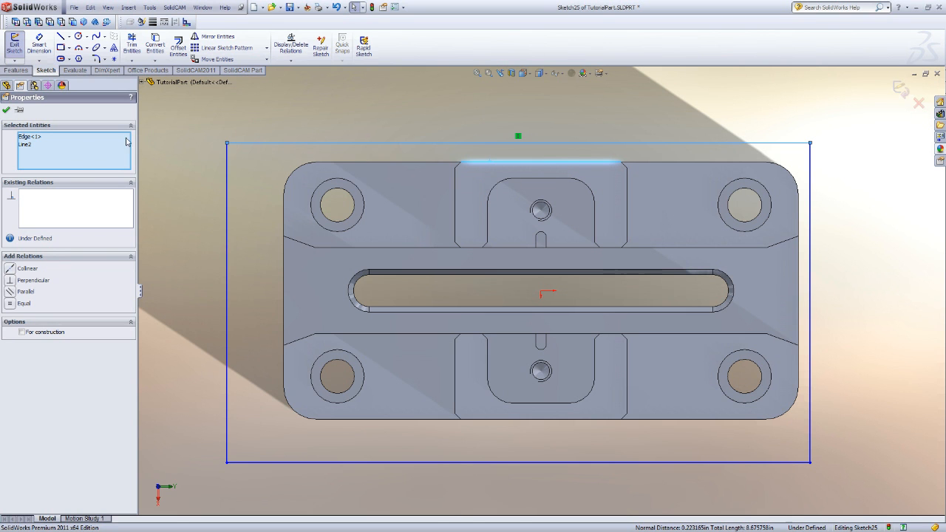
{"action": "left_click", "coordinate": [11, 271]}
{"action": "left_click", "coordinate": [185, 222]}
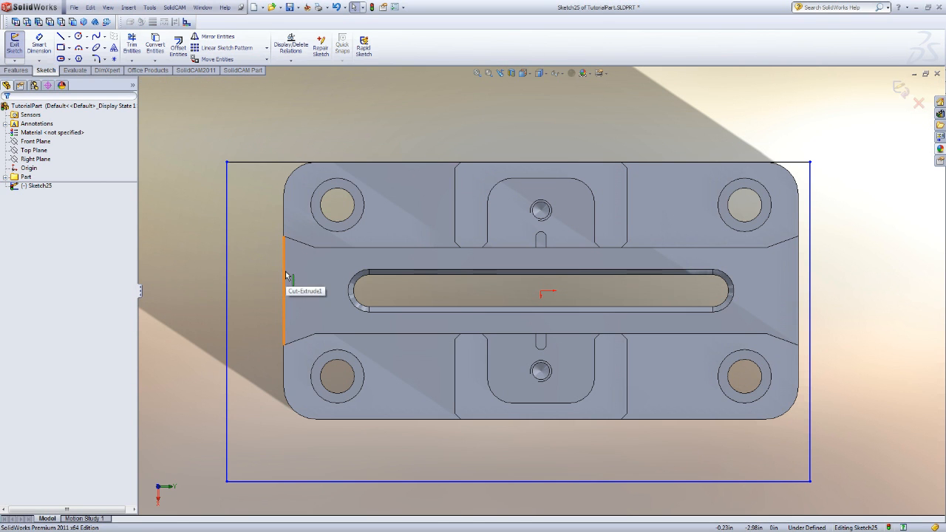
{"action": "left_click", "coordinate": [286, 273]}
{"action": "left_click", "coordinate": [227, 346], "text": "ctrl"}
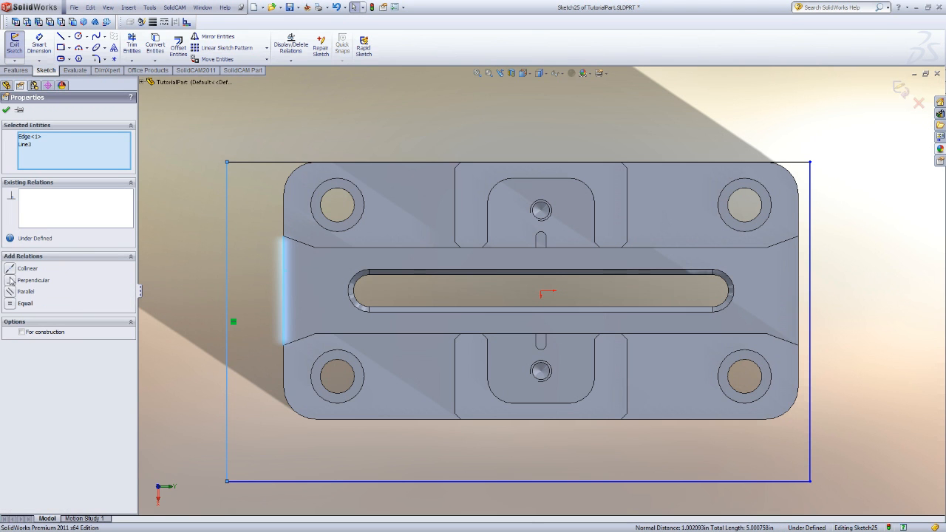
{"action": "left_click", "coordinate": [13, 273]}
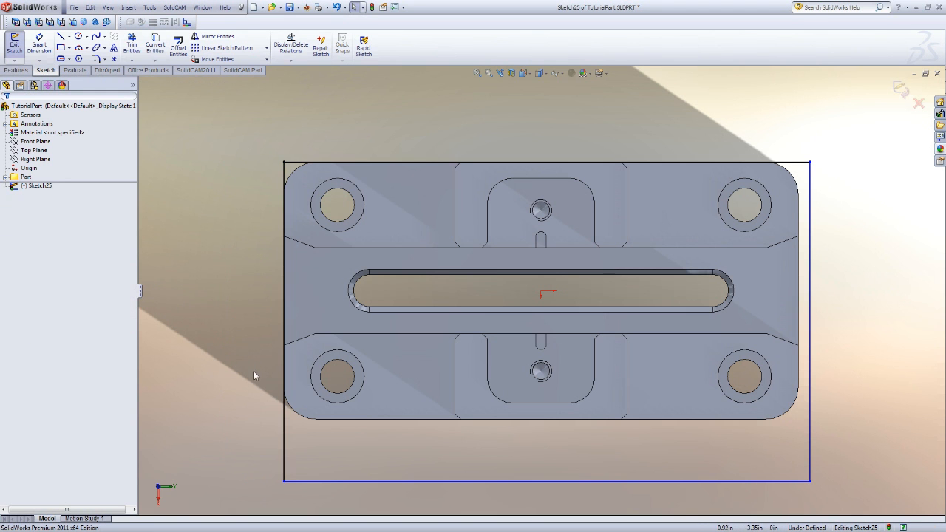
Step: Add a collinear relation between the rectangle's lower line and the part's lower outer edge
{"action": "left_click", "coordinate": [368, 420]}
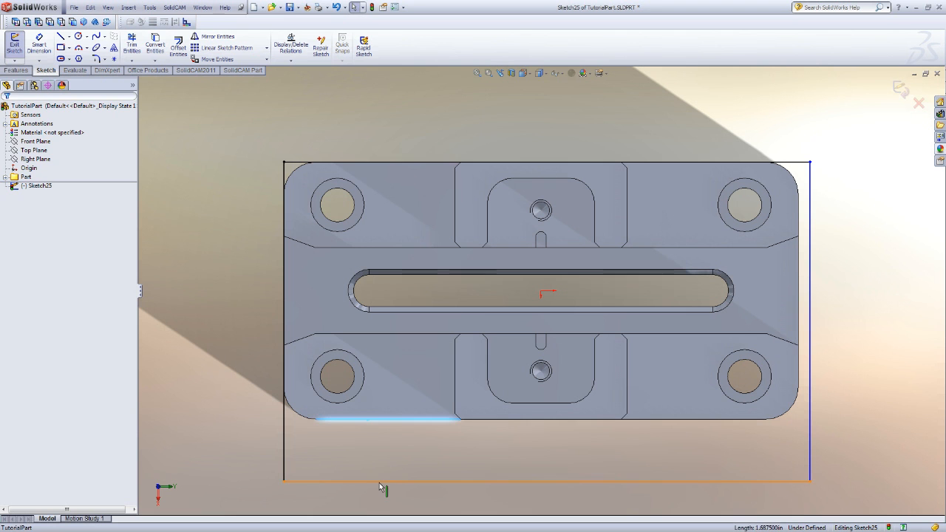
{"action": "left_click", "coordinate": [379, 481], "text": "ctrl"}
{"action": "left_click", "coordinate": [28, 269]}
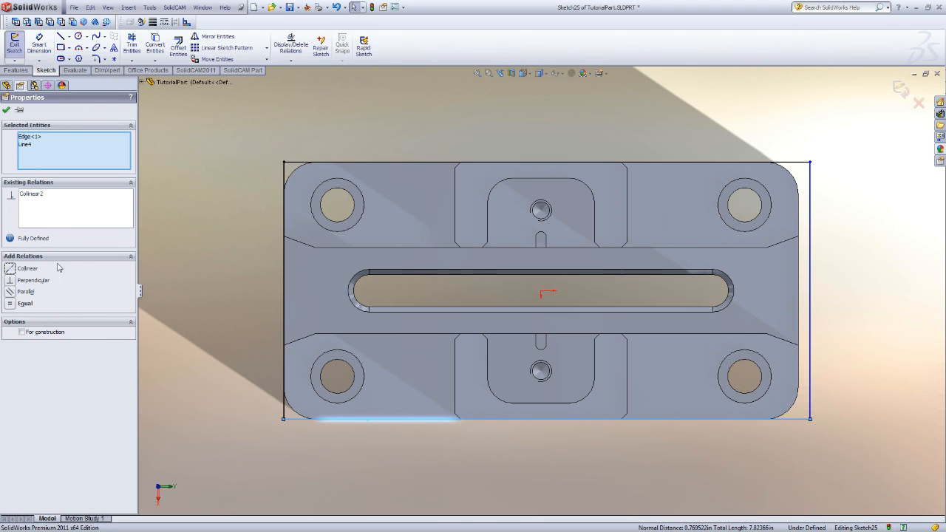
{"action": "left_click", "coordinate": [818, 307]}
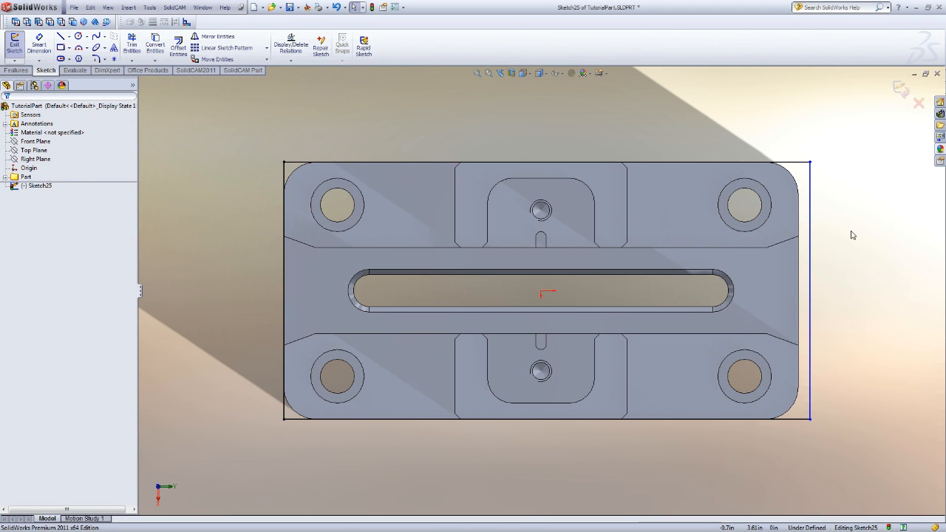
{"action": "left_click", "coordinate": [813, 211]}
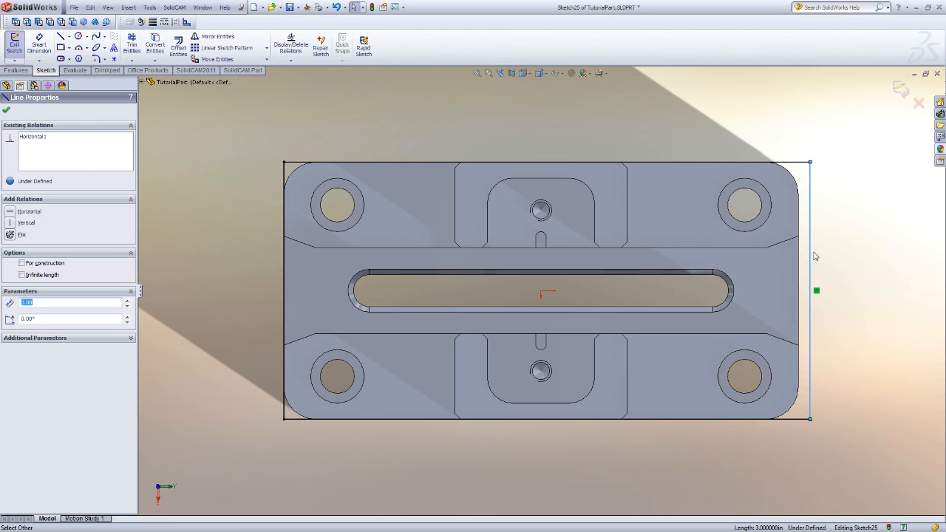
{"action": "left_click", "coordinate": [789, 173], "text": "ctrl"}
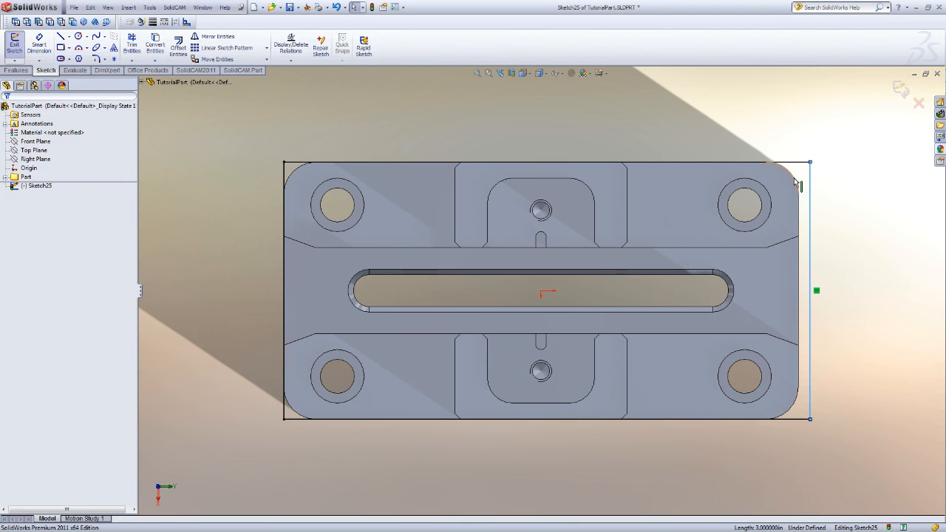
{"action": "left_click", "coordinate": [152, 263]}
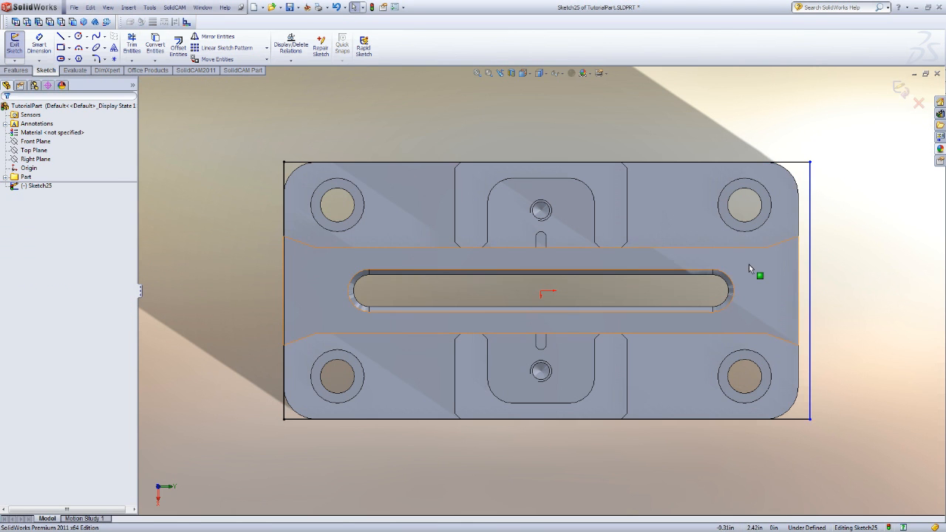
Step: Make the rectangle's right-hand line collinear with the part's right-hand outer edge
{"action": "left_click", "coordinate": [810, 286]}
{"action": "left_click", "coordinate": [799, 285], "text": "ctrl"}
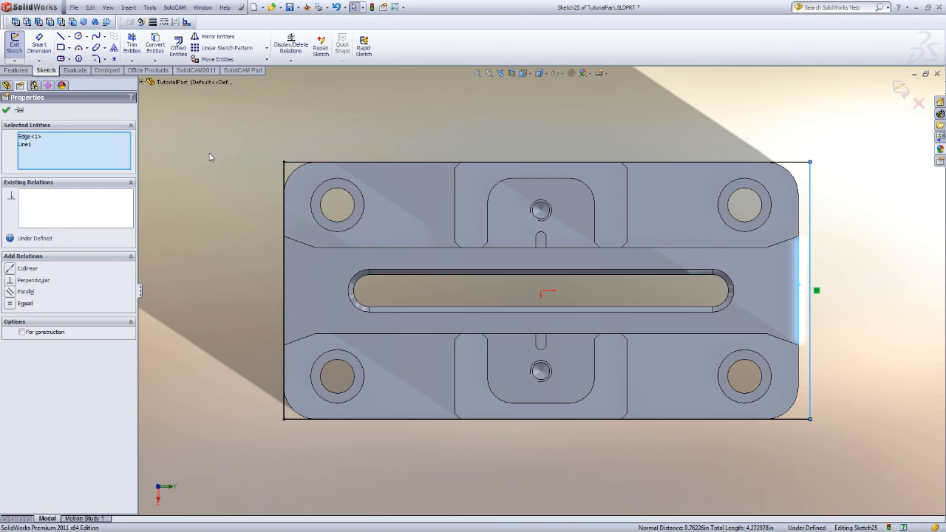
{"action": "left_click", "coordinate": [28, 268]}
{"action": "left_click", "coordinate": [206, 239]}
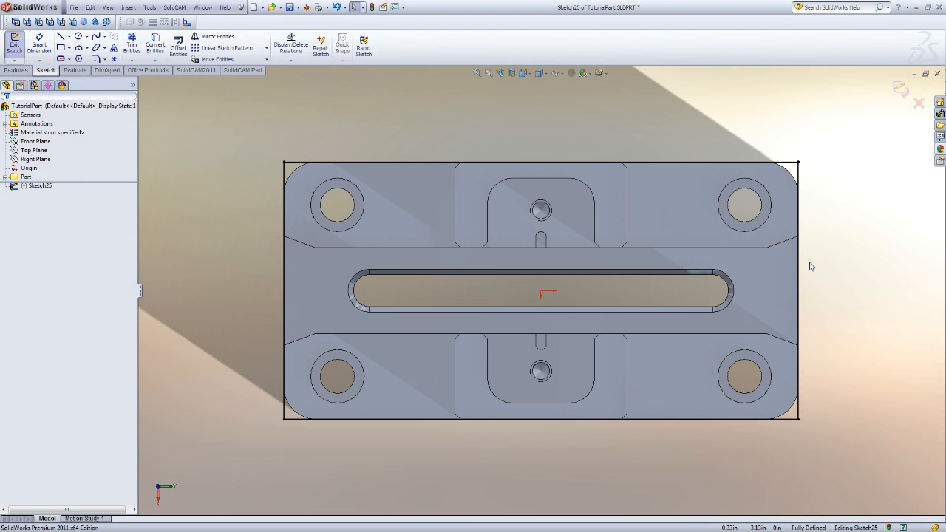
Step: Convert all four lines of the rectangle to construction geometry
{"action": "left_click", "coordinate": [294, 168]}
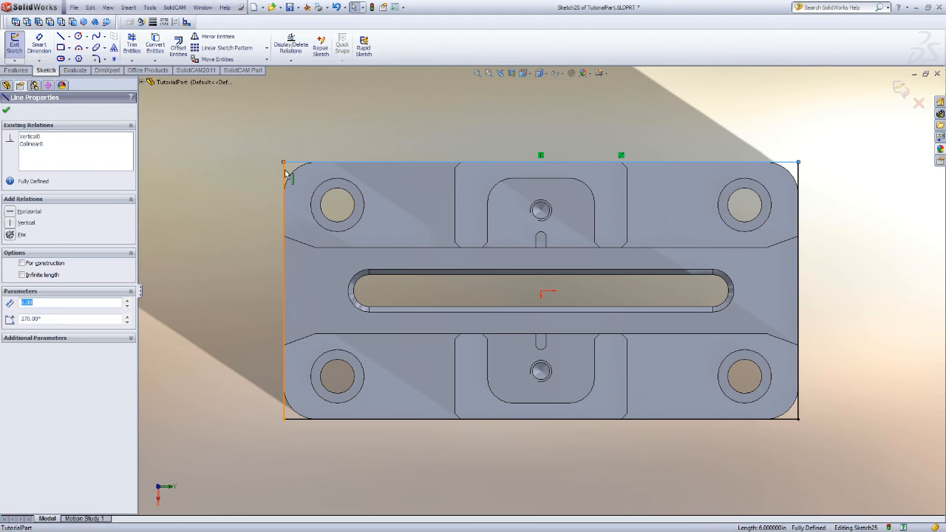
{"action": "left_click", "coordinate": [286, 178], "text": "ctrl"}
{"action": "left_click", "coordinate": [798, 184], "text": "ctrl"}
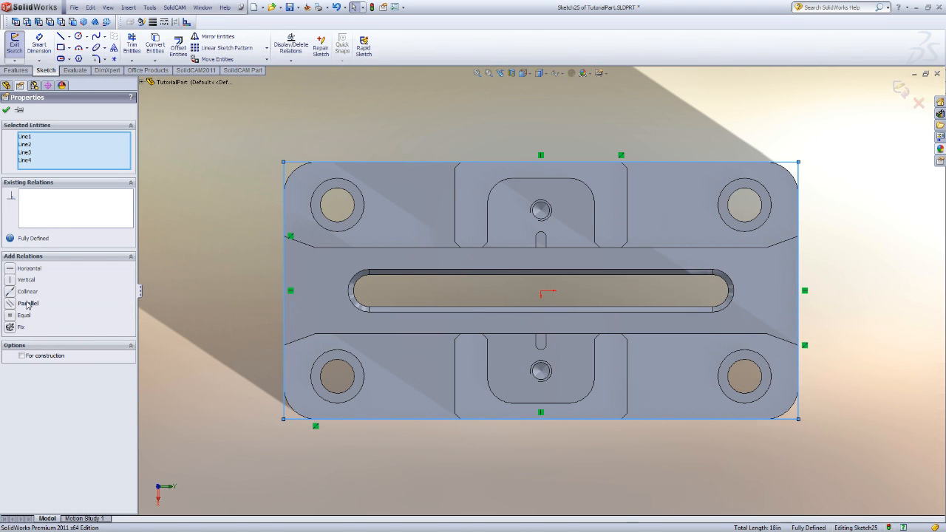
{"action": "left_click", "coordinate": [21, 356]}
{"action": "left_click", "coordinate": [182, 328]}
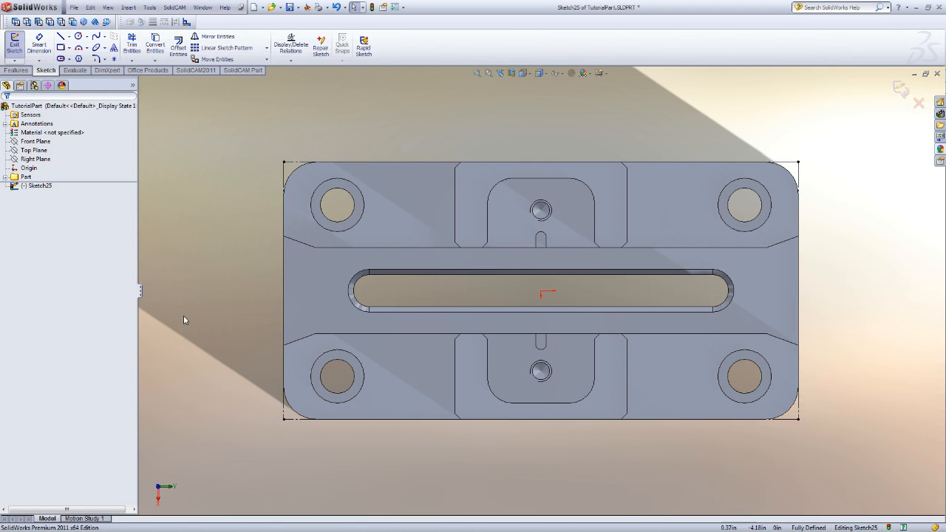
Step: Examine the construction rectangle at an angle, and return to a view normal to the U-shaped pad's top face with the part's long side horizontal
{"action": "middle_click_drag", "start_coordinate": [250, 264], "coordinate": [325, 130]}
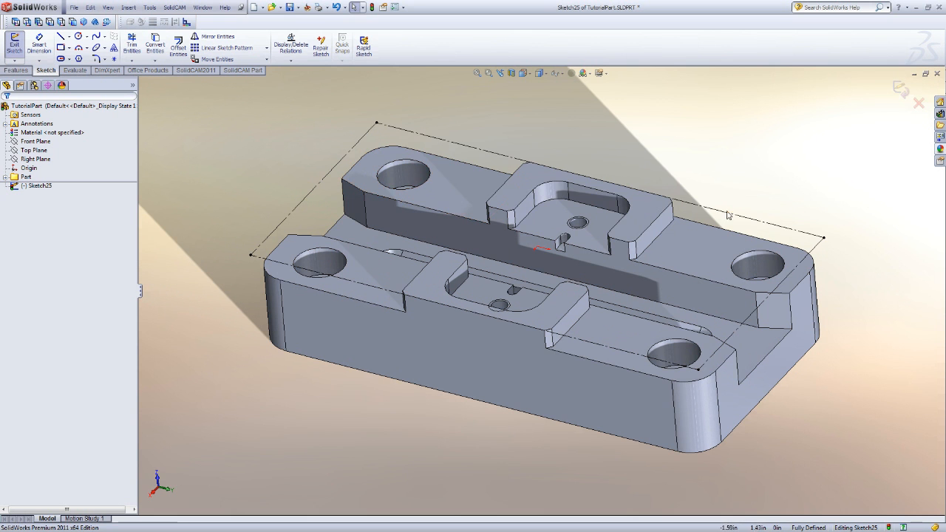
{"action": "left_click", "coordinate": [528, 173]}
{"action": "key", "text": "space"}
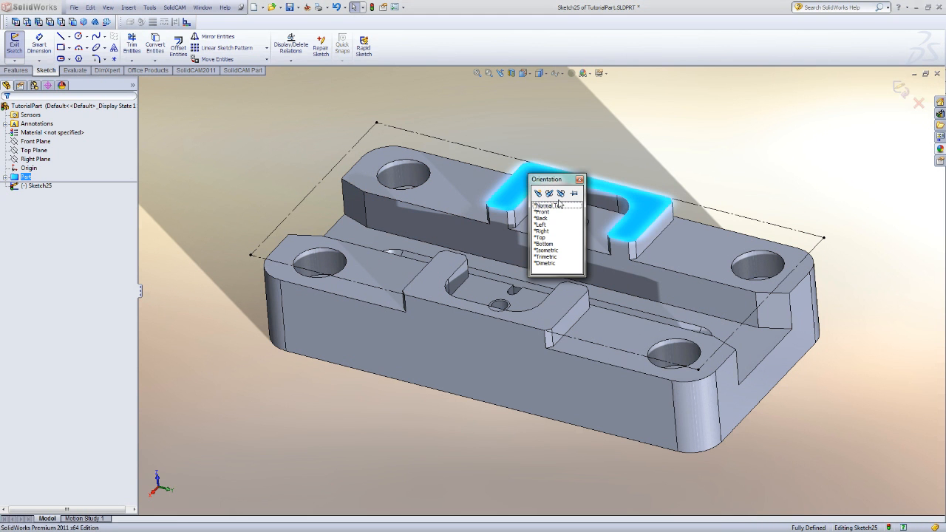
{"action": "left_click", "coordinate": [554, 206]}
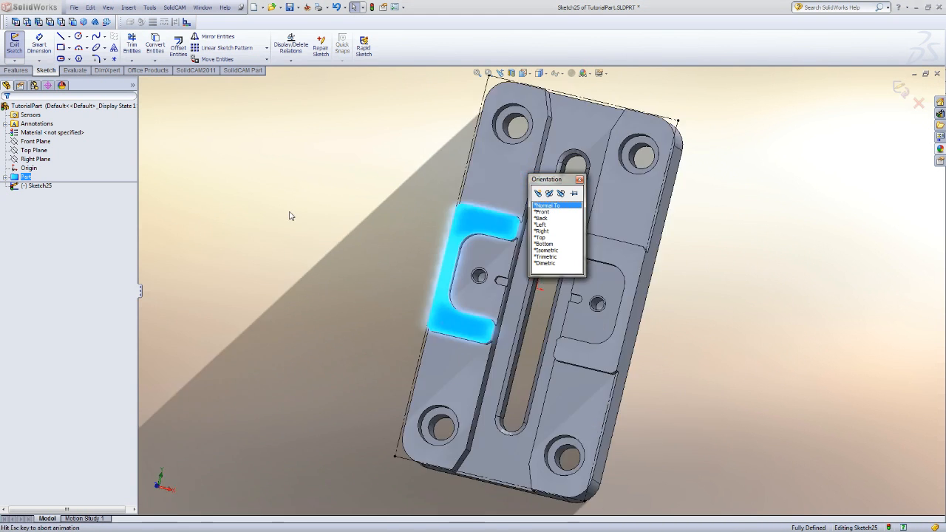
{"action": "key", "text": "alt+Right"}
{"action": "key", "text": "alt+Right"}
{"action": "key", "text": "alt+Right"}
{"action": "key", "text": "alt+Right"}
{"action": "key", "text": "alt+Right"}
{"action": "key", "text": "alt+Right"}
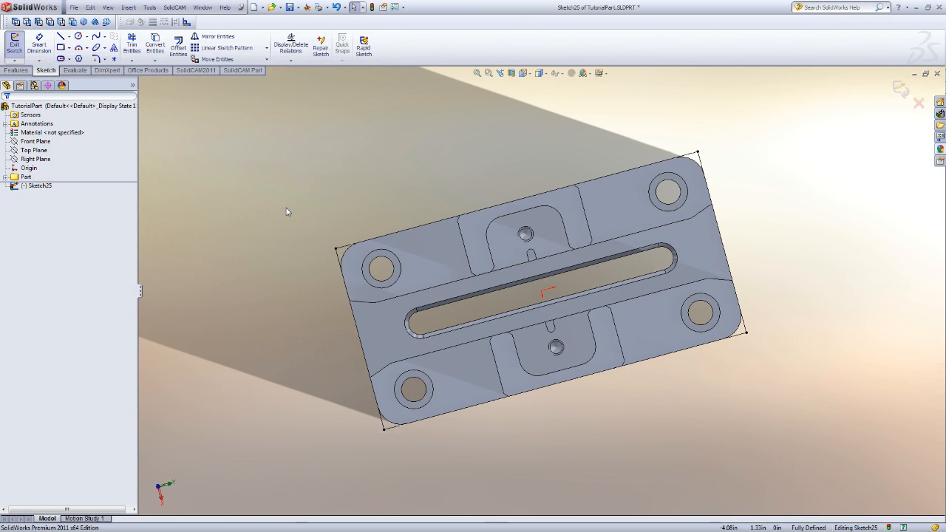
{"action": "key", "text": "f"}
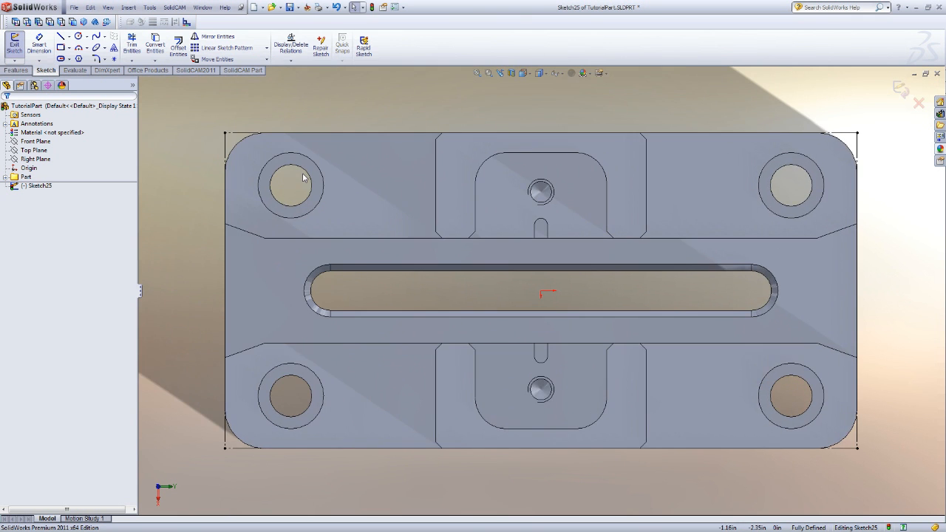
Step: Draw two construction centerlines diagonally between the opposite corners of the construction rectangle
{"action": "left_click", "coordinate": [68, 35]}
{"action": "left_click", "coordinate": [81, 57]}
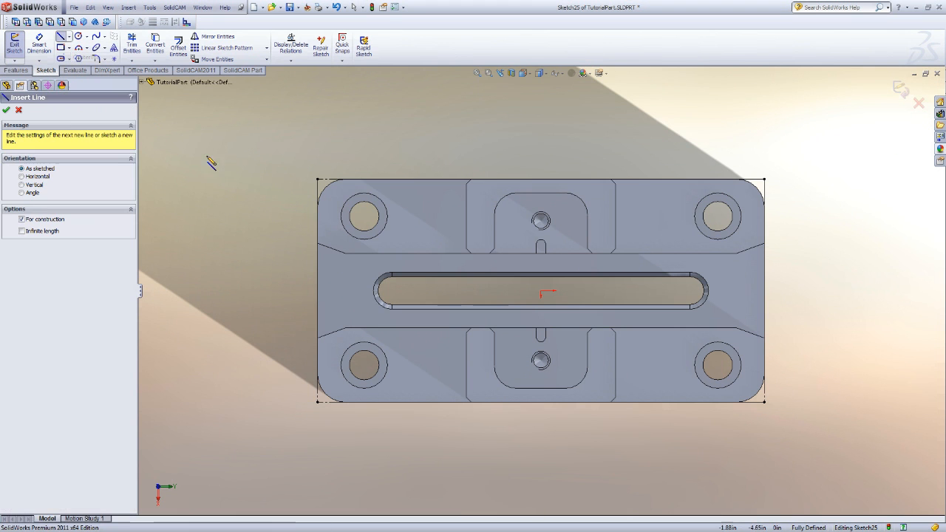
{"action": "left_click", "coordinate": [318, 179]}
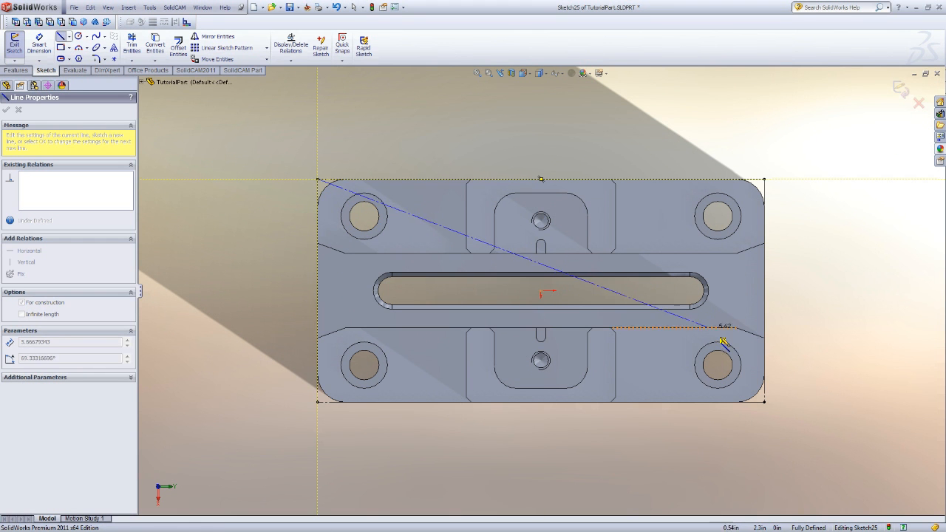
{"action": "left_click", "coordinate": [765, 402]}
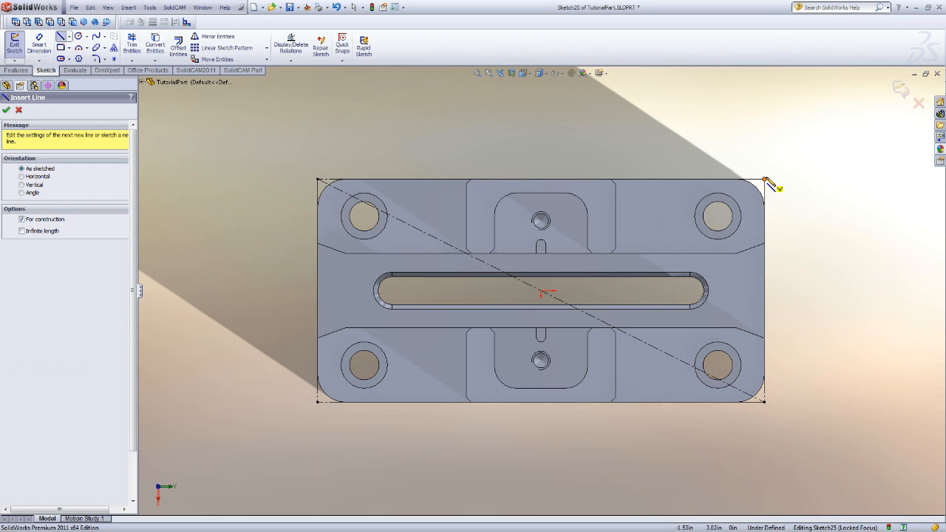
{"action": "left_click", "coordinate": [765, 179]}
{"action": "left_click", "coordinate": [318, 402]}
Step: Draw vertical and horizontal construction centerlines joining the midpoints of the rectangle's opposite sides
{"action": "left_click", "coordinate": [541, 179]}
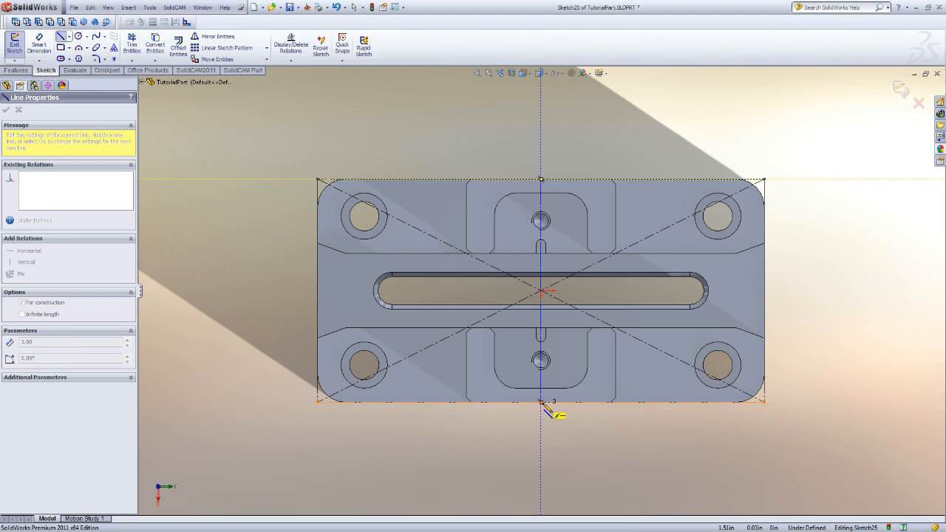
{"action": "left_click", "coordinate": [541, 403]}
{"action": "key", "text": "Escape"}
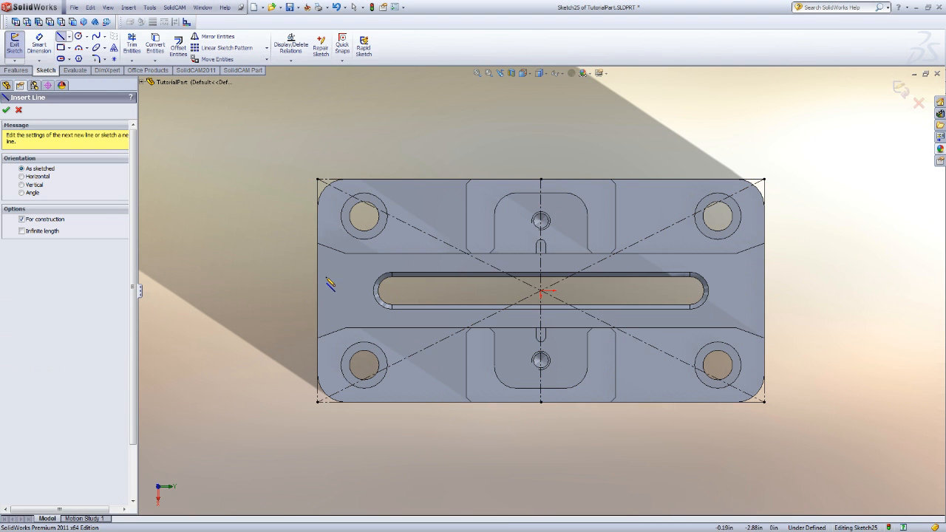
{"action": "left_click", "coordinate": [318, 290]}
{"action": "left_click", "coordinate": [764, 290]}
{"action": "key", "text": "Escape"}
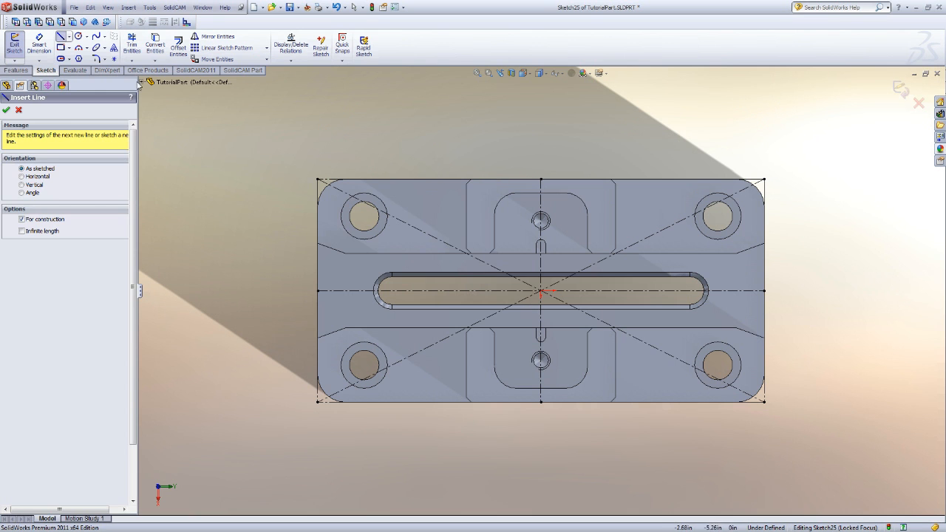
{"action": "key", "text": "Escape"}
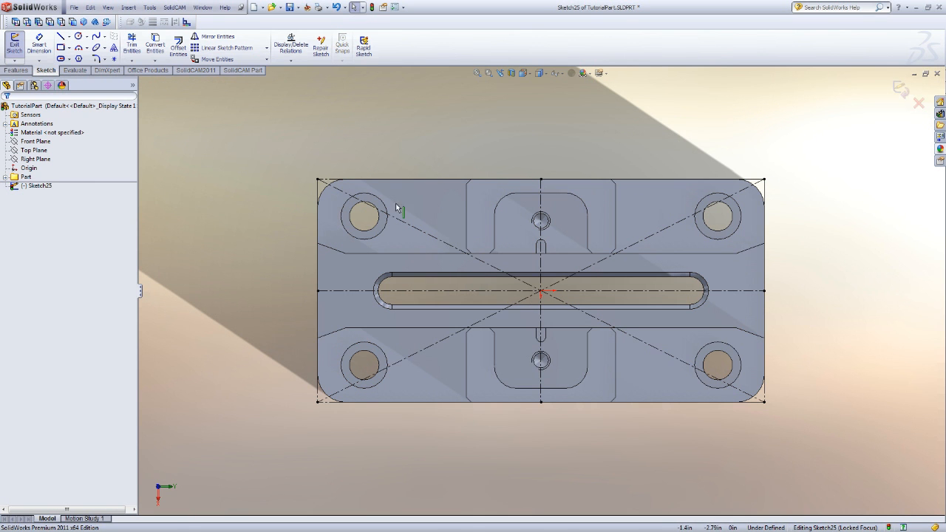
Step: Sketch a center rectangle about 7.46 by 4.37 in around the part, centered where the construction lines cross
{"action": "left_click", "coordinate": [69, 50]}
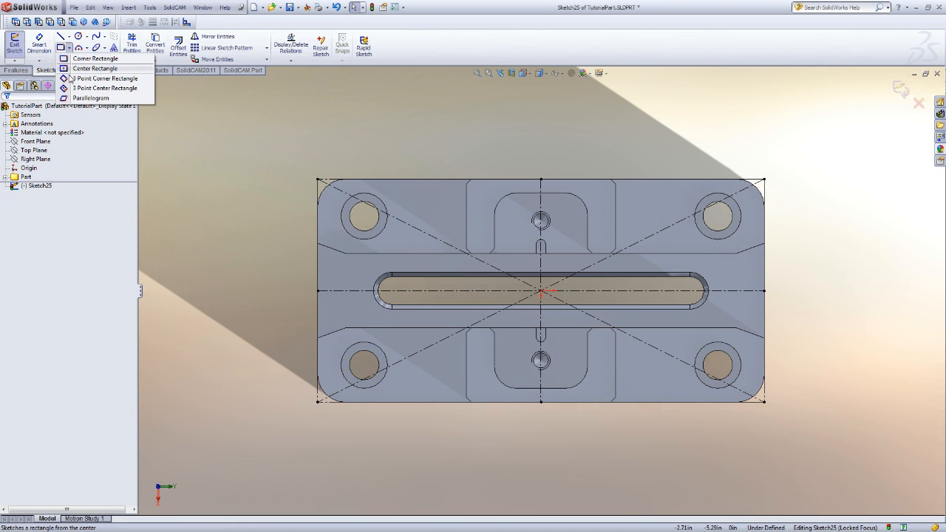
{"action": "left_click", "coordinate": [83, 74]}
{"action": "left_click", "coordinate": [541, 290]}
{"action": "left_click", "coordinate": [263, 129]}
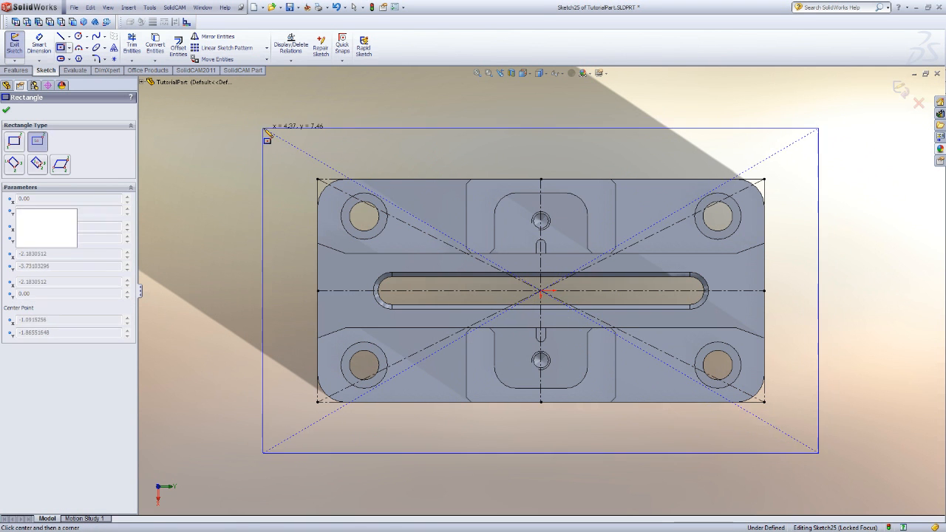
{"action": "key", "text": "Escape"}
Step: Dimension the outer rectangle's long side to 6.25 in
{"action": "left_click", "coordinate": [38, 44]}
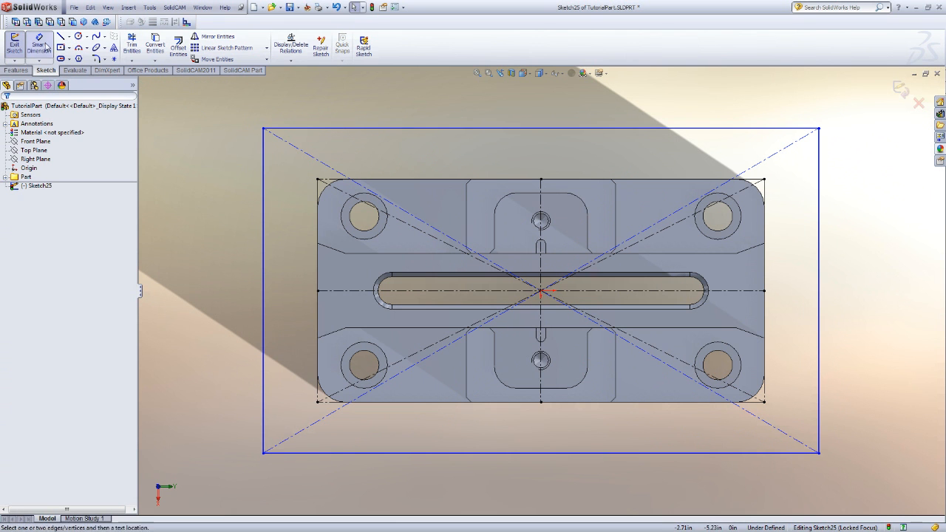
{"action": "left_click", "coordinate": [331, 128]}
{"action": "left_click", "coordinate": [469, 117]}
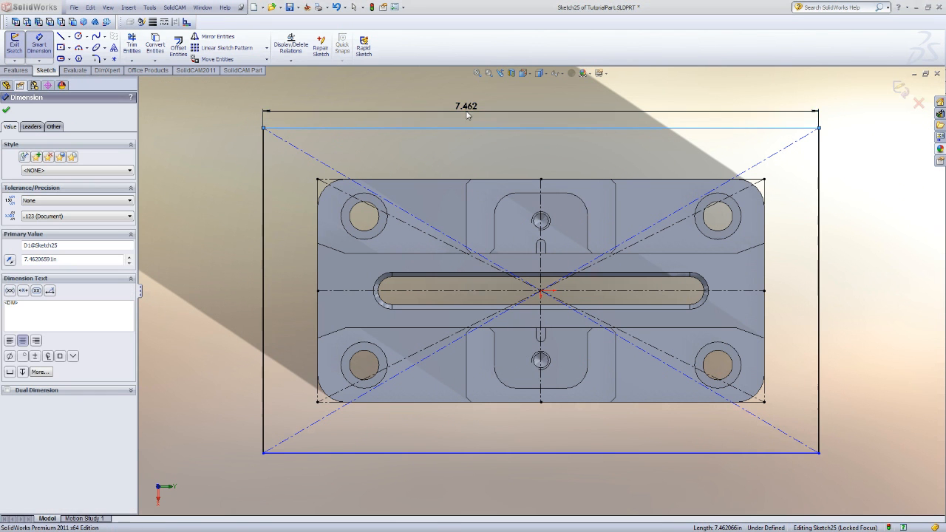
{"action": "type", "text": "6.25"}
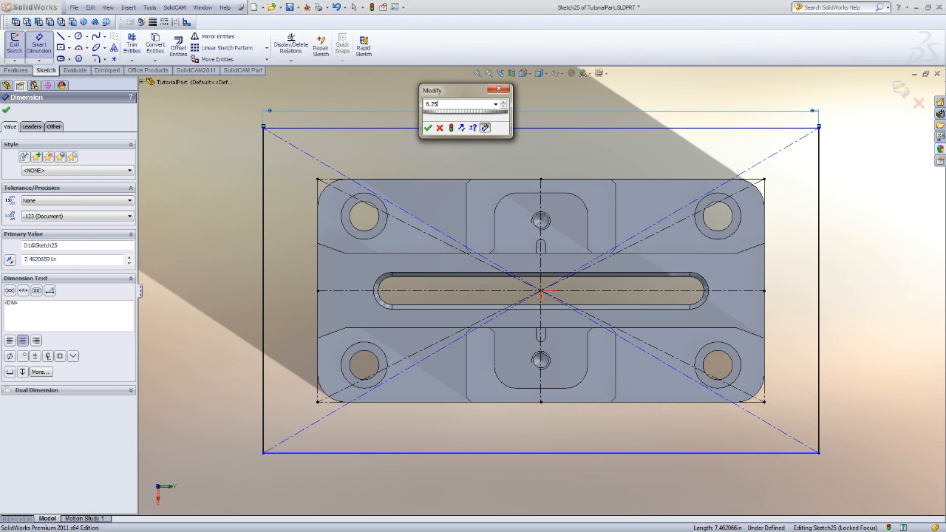
{"action": "key", "text": "Return"}
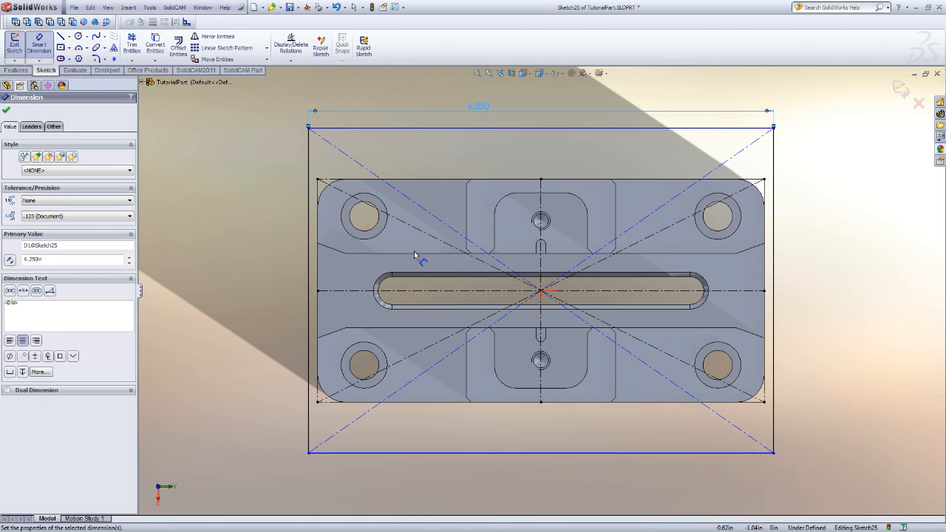
Step: Dimension the outer rectangle's short side to 3 in
{"action": "left_click", "coordinate": [309, 200]}
{"action": "left_click", "coordinate": [255, 267]}
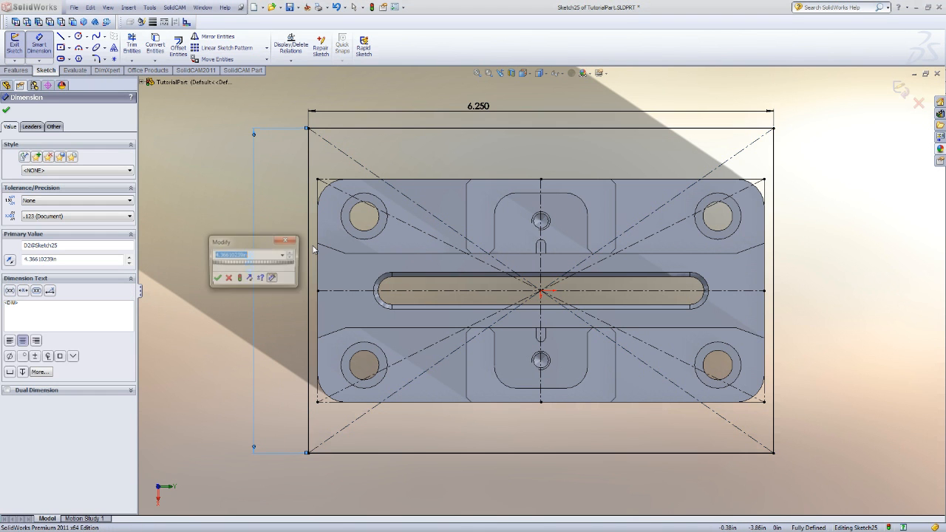
{"action": "type", "text": "3"}
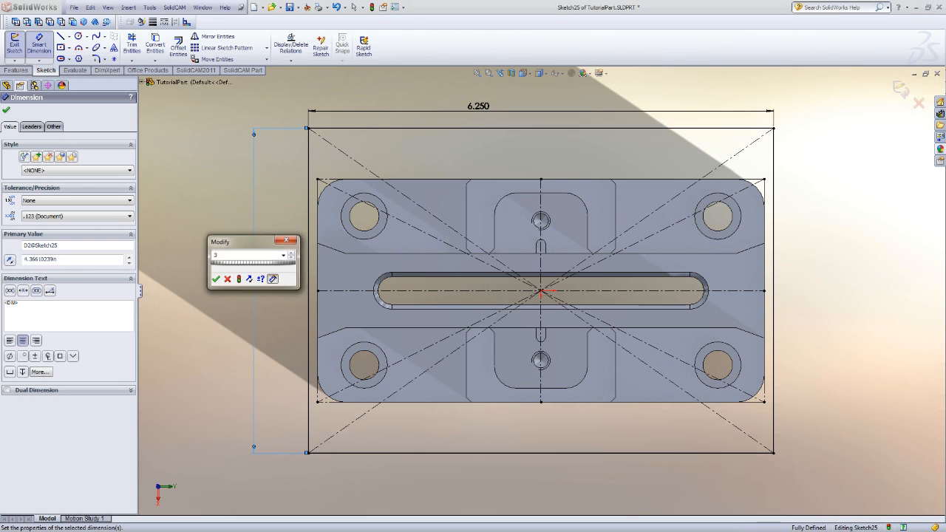
{"action": "key", "text": "Return"}
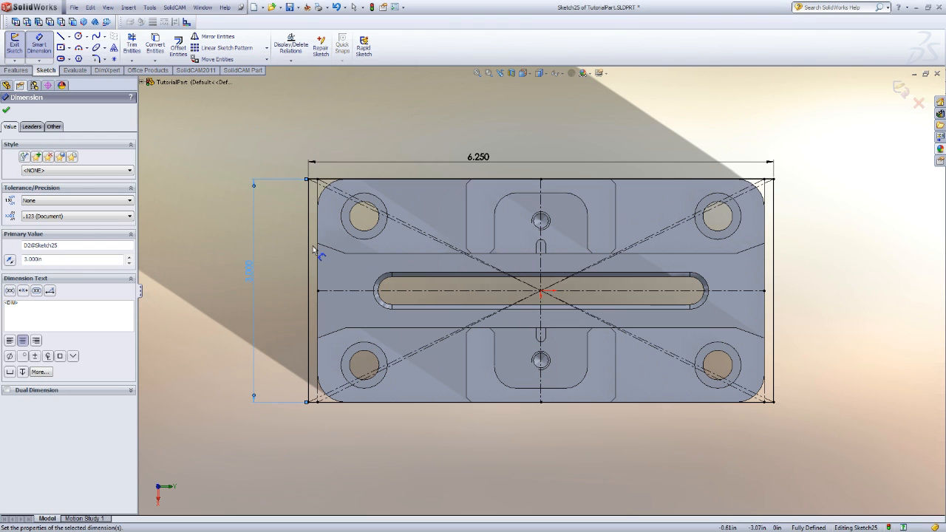
Step: Change the outer rectangle's short-side dimension to 3.25 in and finish dimensioning
{"action": "left_click", "coordinate": [251, 272]}
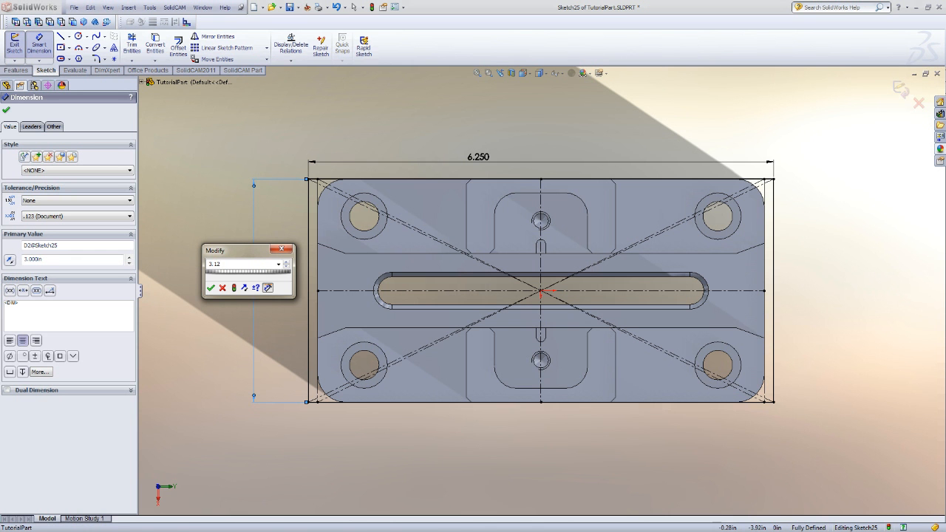
{"action": "key", "text": "Return"}
{"action": "key", "text": "Escape"}
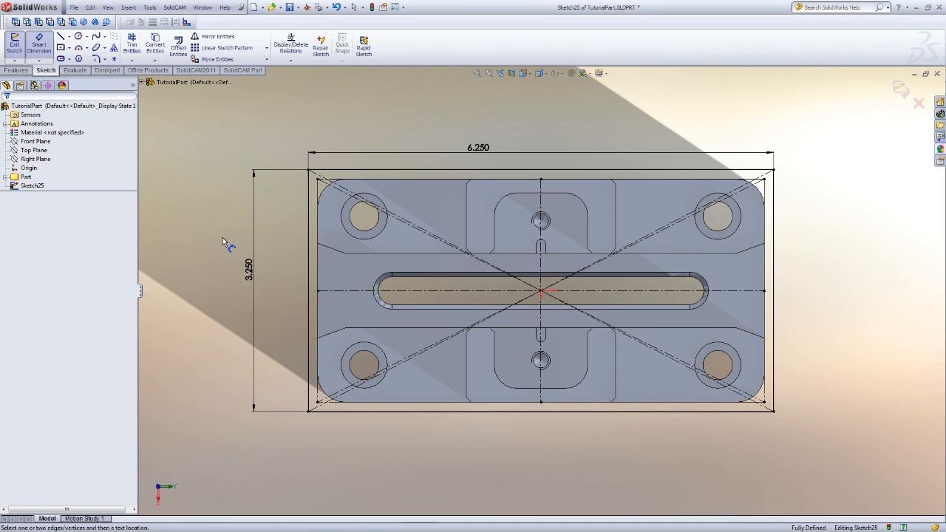
Step: Start a boss extrusion of the rectangle sketch and set its upward blind depth to 0.125 in
{"action": "key", "text": "ctrl+7"}
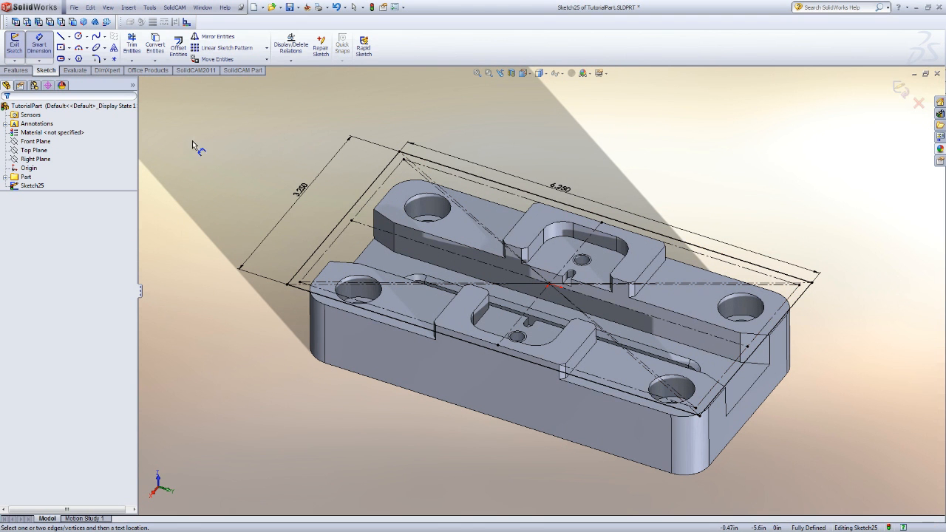
{"action": "left_click", "coordinate": [16, 70]}
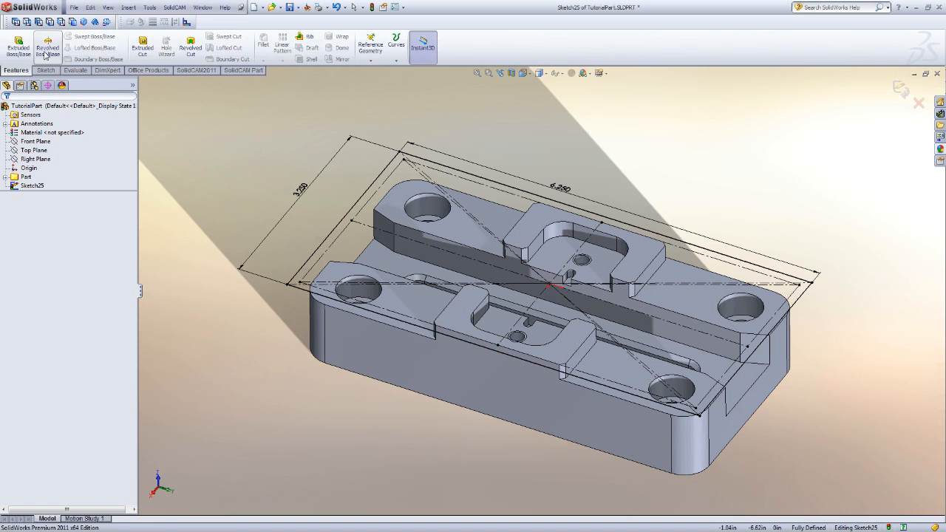
{"action": "left_click", "coordinate": [19, 45]}
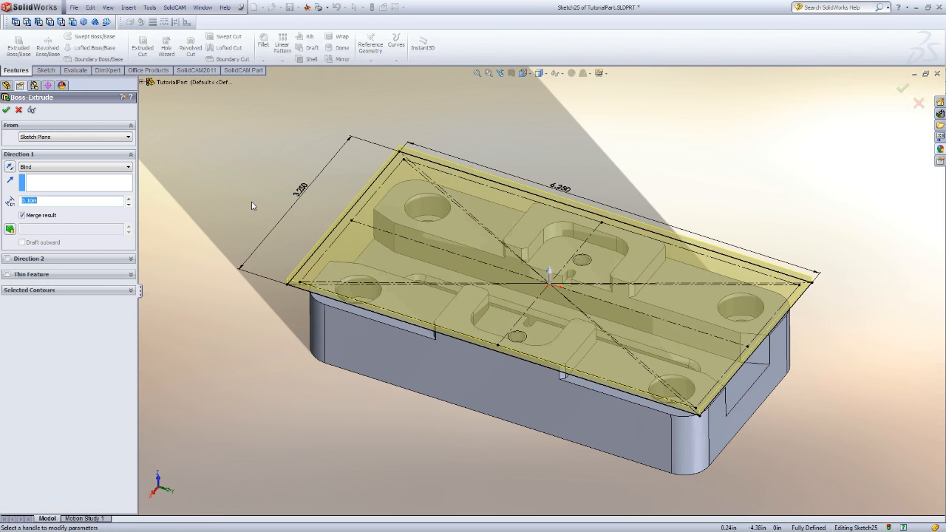
{"action": "middle_click_drag", "start_coordinate": [227, 155], "coordinate": [230, 156]}
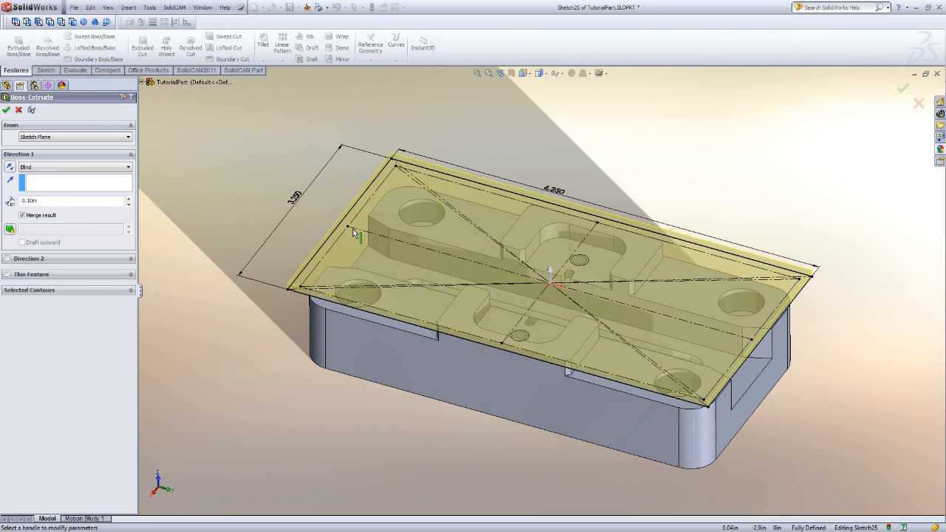
{"action": "mouse_move", "coordinate": [221, 179]}
{"action": "middle_mouse_down"}
{"action": "mouse_move", "coordinate": [220, 137]}
{"action": "mouse_move", "coordinate": [205, 173]}
{"action": "mouse_move", "coordinate": [232, 113]}
{"action": "mouse_move", "coordinate": [222, 173]}
{"action": "middle_mouse_up"}
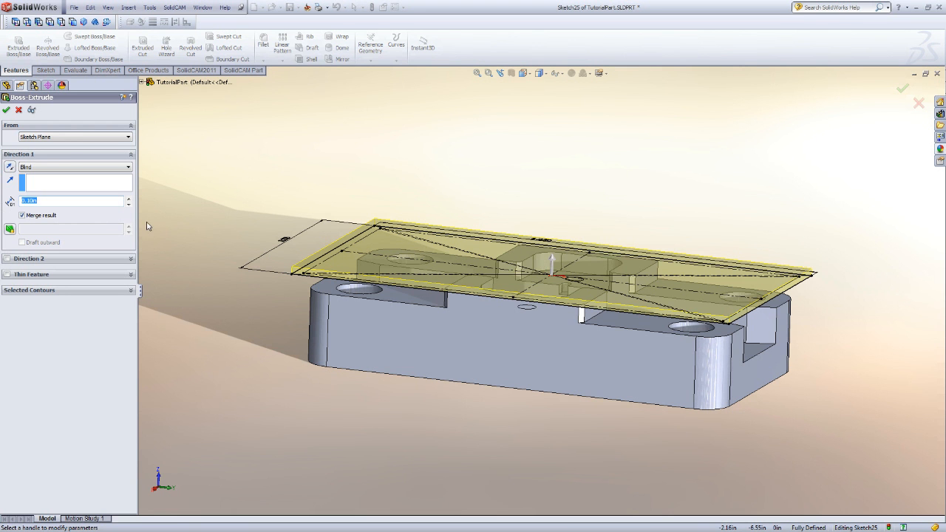
{"action": "middle_click_drag", "start_coordinate": [220, 226], "coordinate": [238, 193]}
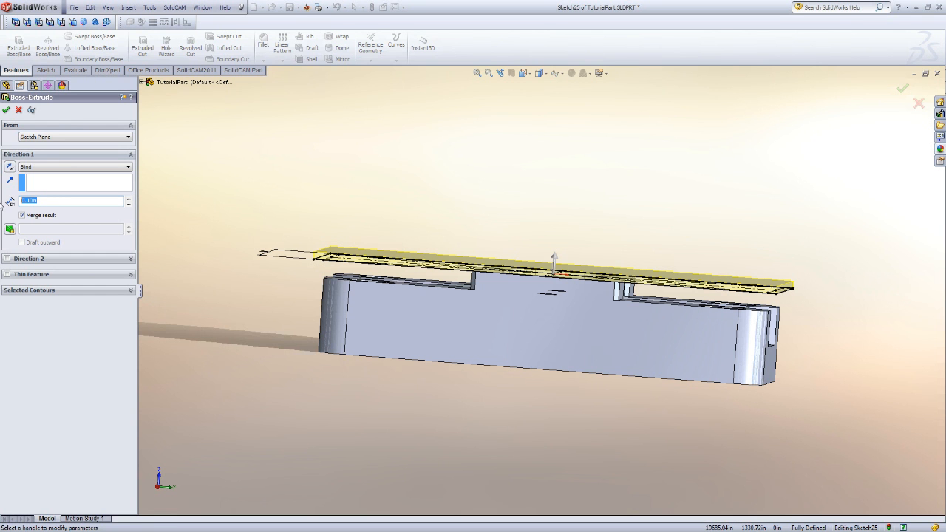
{"action": "middle_click_drag", "start_coordinate": [157, 226], "coordinate": [180, 224]}
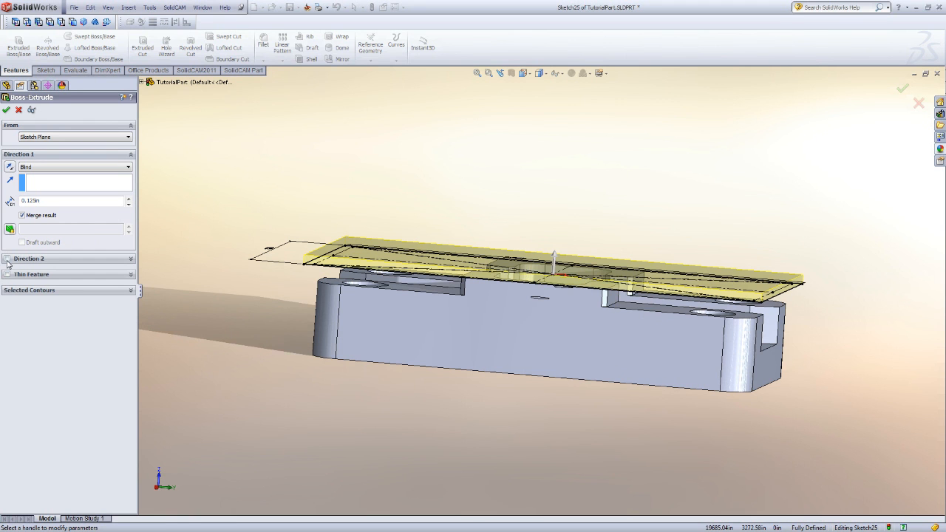
Step: Add a second blind direction of 1.5 in downward around the part and complete the extrusion
{"action": "left_click", "coordinate": [7, 260]}
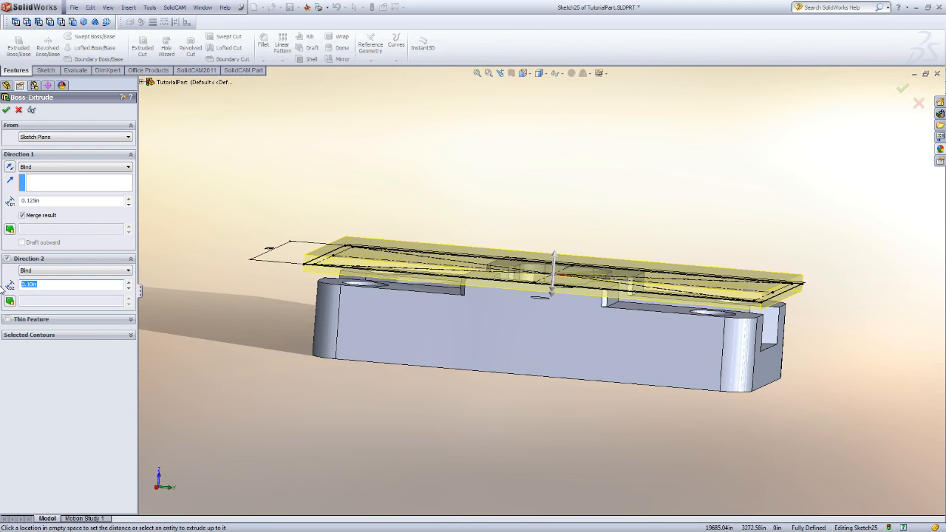
{"action": "type", "text": "1.5"}
{"action": "left_click", "coordinate": [96, 200]}
{"action": "middle_click_drag", "start_coordinate": [229, 245], "coordinate": [210, 238]}
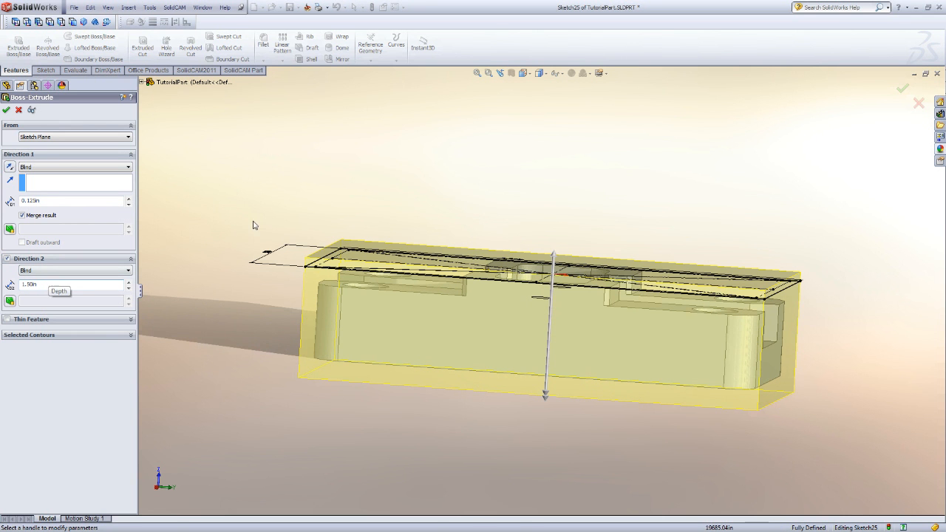
{"action": "middle_click_drag", "start_coordinate": [244, 204], "coordinate": [204, 238]}
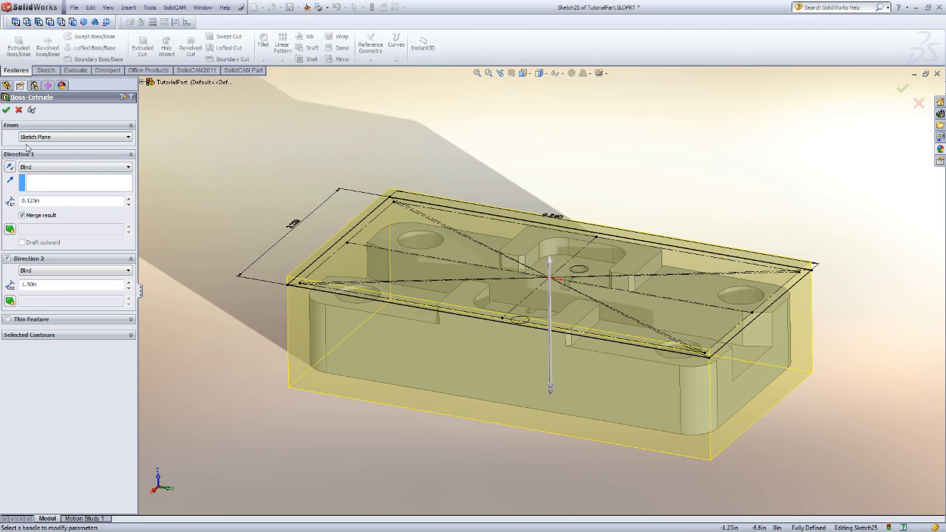
{"action": "left_click", "coordinate": [7, 111]}
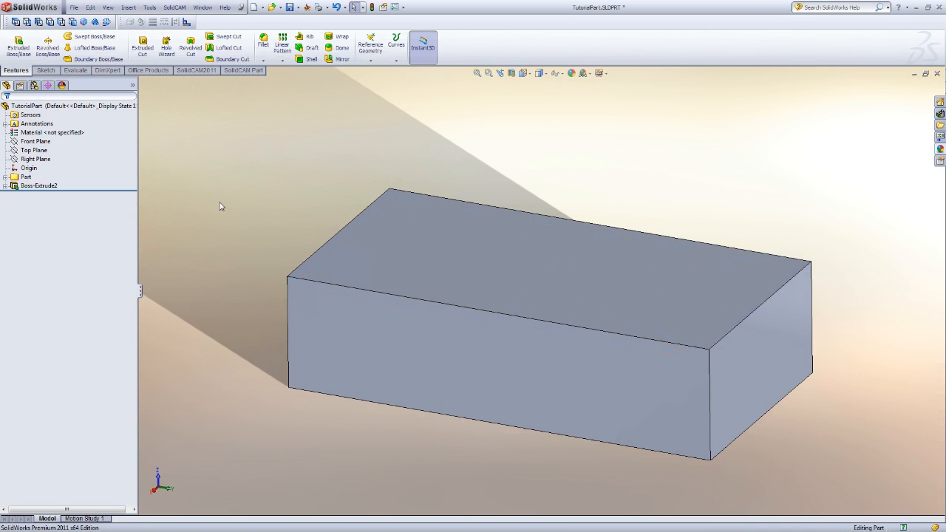
Step: Edit the block's extrusion so that its result is not merged with the part
{"action": "mouse_move", "coordinate": [221, 209]}
{"action": "middle_mouse_down"}
{"action": "mouse_move", "coordinate": [249, 191]}
{"action": "mouse_move", "coordinate": [287, 199]}
{"action": "mouse_move", "coordinate": [237, 195]}
{"action": "mouse_move", "coordinate": [233, 216]}
{"action": "middle_mouse_up"}
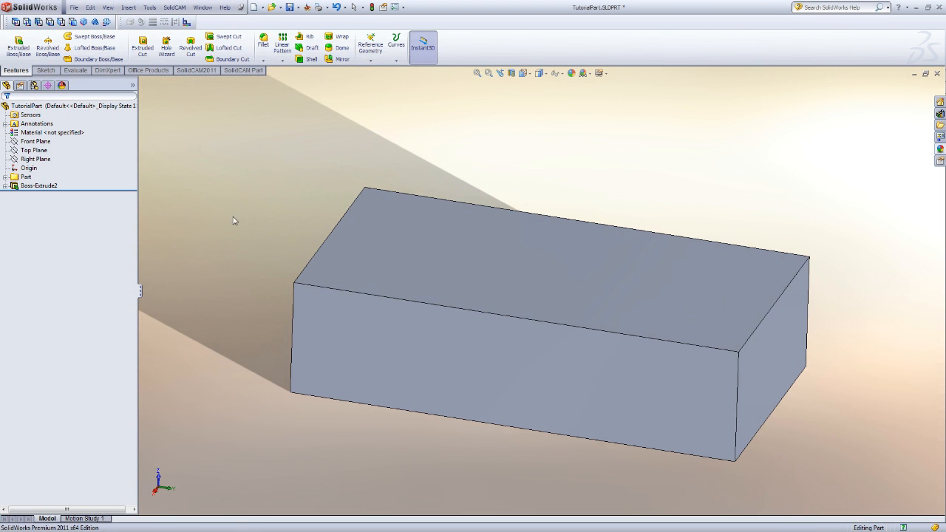
{"action": "middle_click_drag", "start_coordinate": [185, 245], "coordinate": [199, 222]}
{"action": "middle_click_drag", "start_coordinate": [326, 203], "coordinate": [303, 203]}
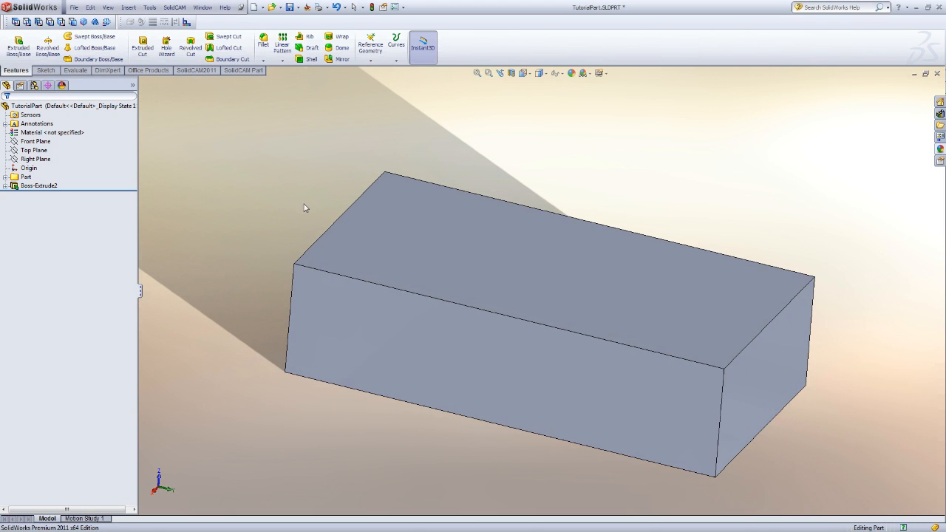
{"action": "right_click", "coordinate": [46, 185]}
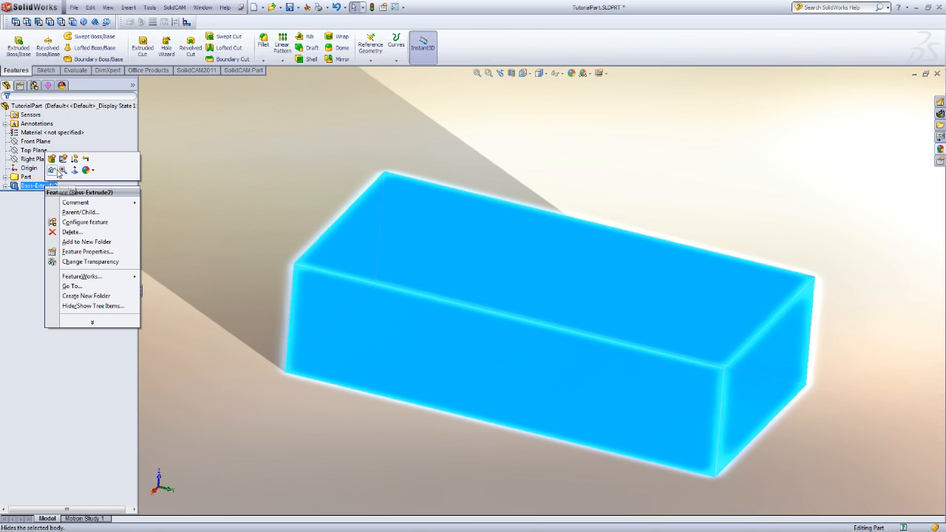
{"action": "left_click", "coordinate": [52, 160]}
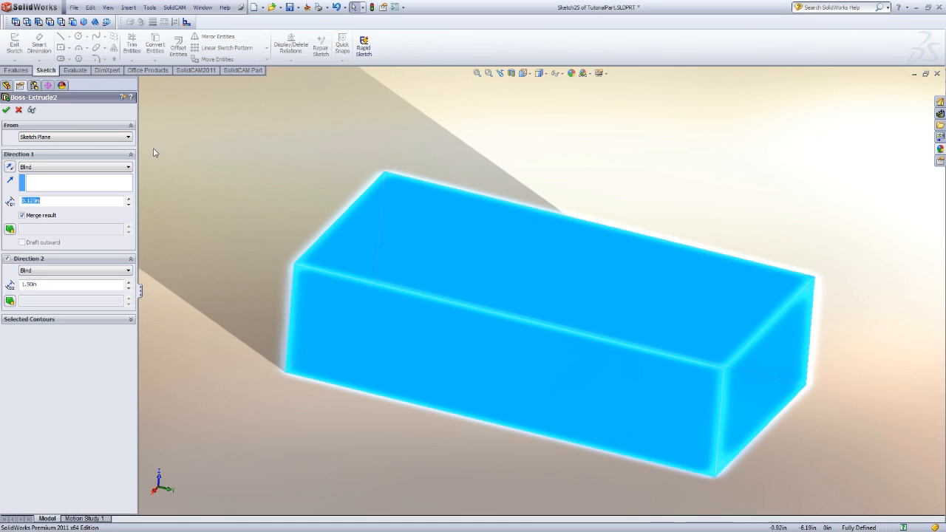
{"action": "left_click", "coordinate": [39, 214]}
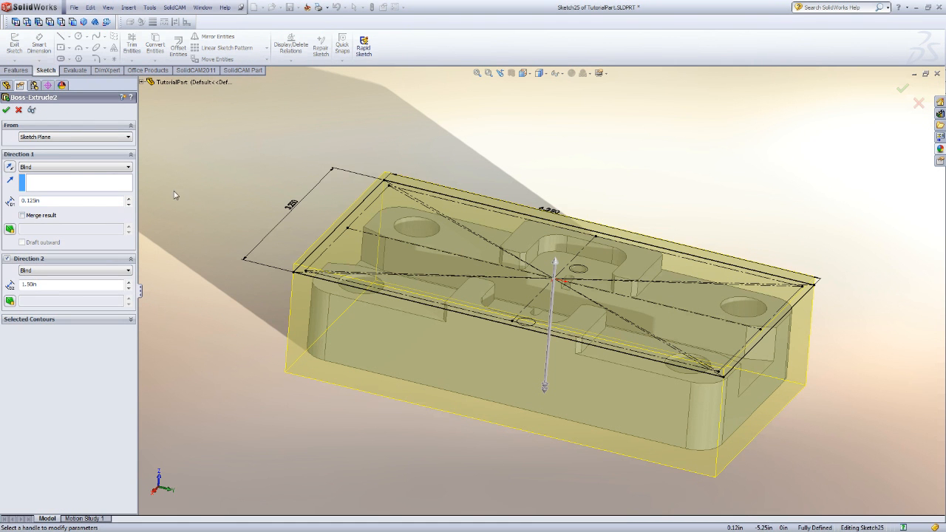
{"action": "left_click", "coordinate": [6, 109]}
Step: Rename the block's solid body as Stock
{"action": "middle_click_drag", "start_coordinate": [196, 194], "coordinate": [205, 217]}
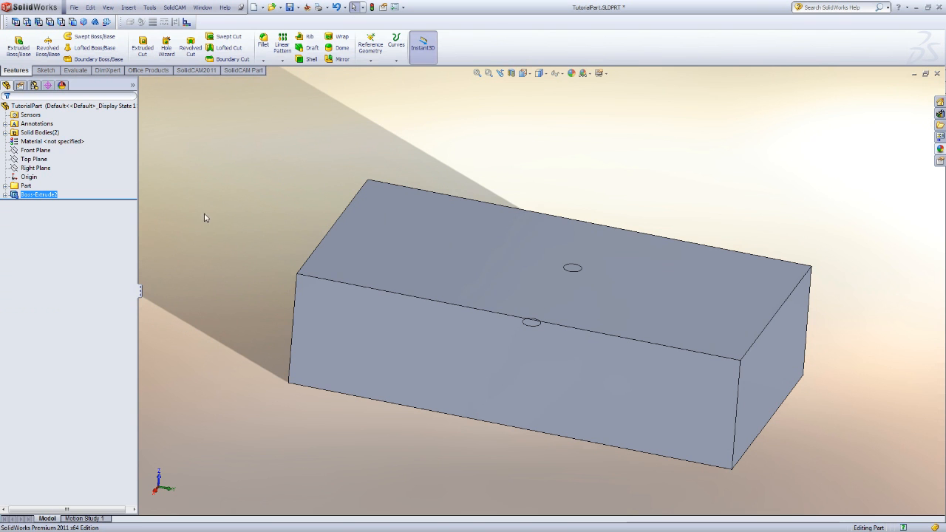
{"action": "left_click", "coordinate": [6, 133]}
{"action": "left_click", "coordinate": [39, 143]}
{"action": "left_click", "coordinate": [187, 165]}
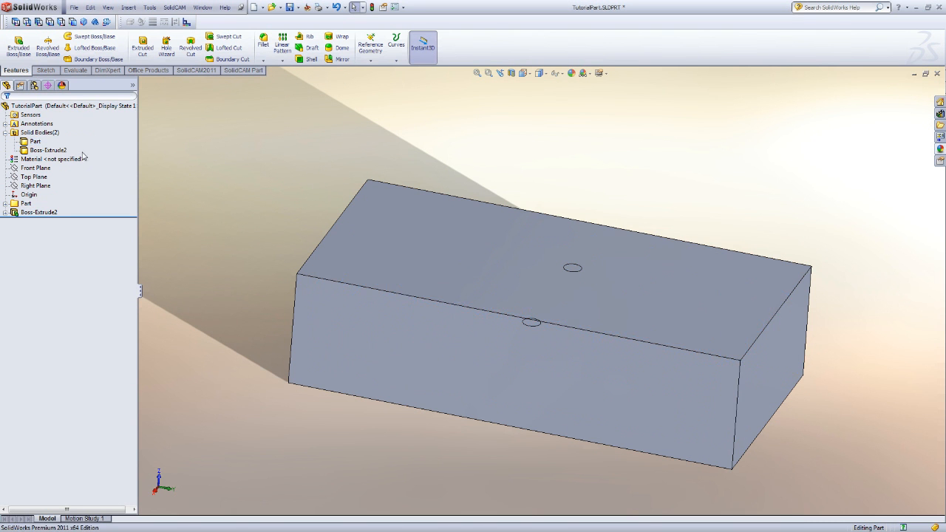
{"action": "left_click", "coordinate": [35, 141]}
{"action": "left_click", "coordinate": [37, 150]}
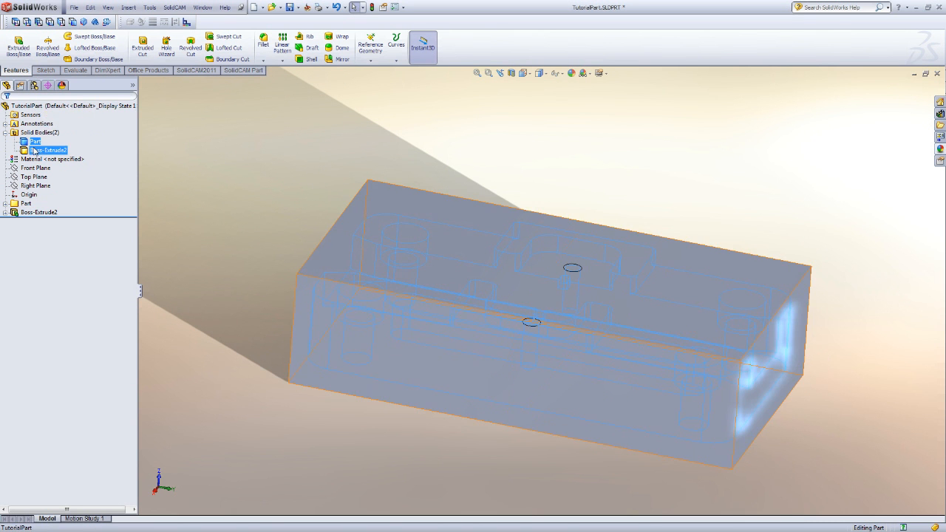
{"action": "left_click", "coordinate": [44, 152]}
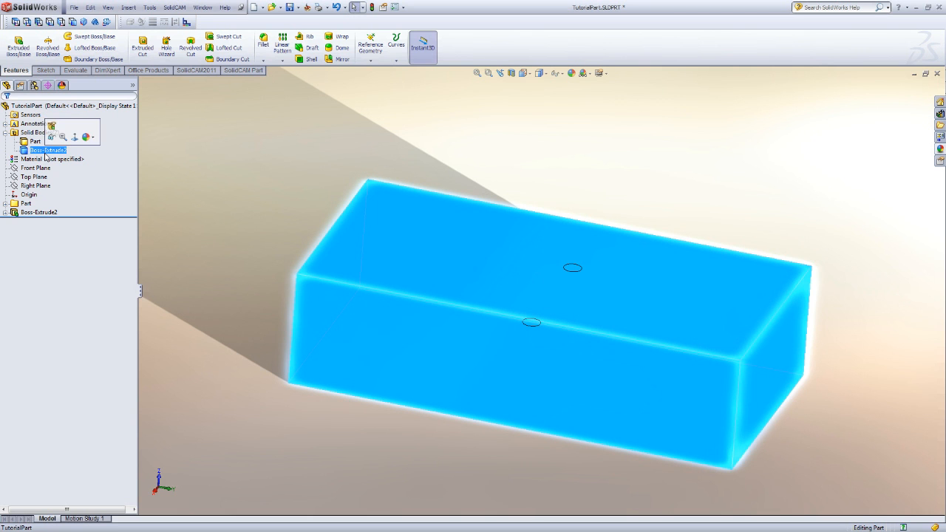
{"action": "type", "text": "Stock"}
{"action": "key", "text": "Return"}
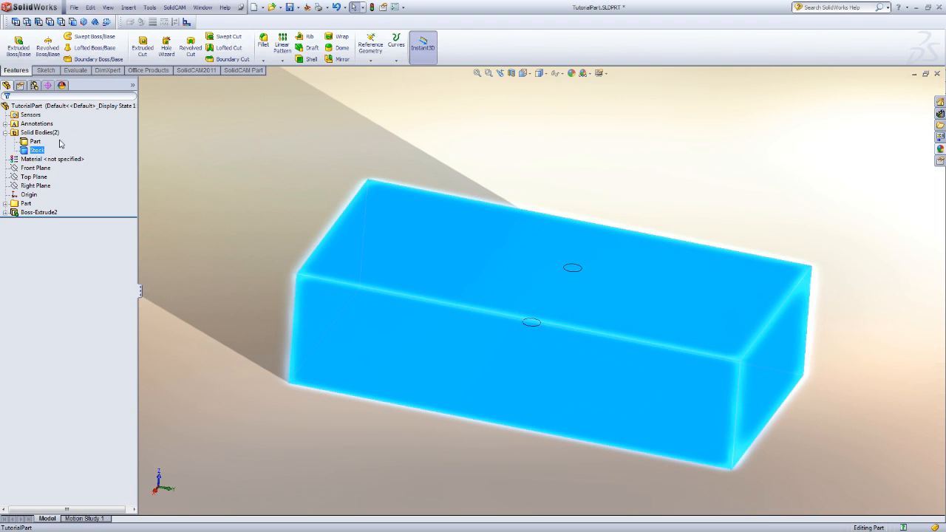
{"action": "left_click", "coordinate": [237, 190]}
Step: Make the Stock body transparent so the part inside can be seen
{"action": "middle_click_drag", "start_coordinate": [236, 169], "coordinate": [226, 151], "text": "ctrl"}
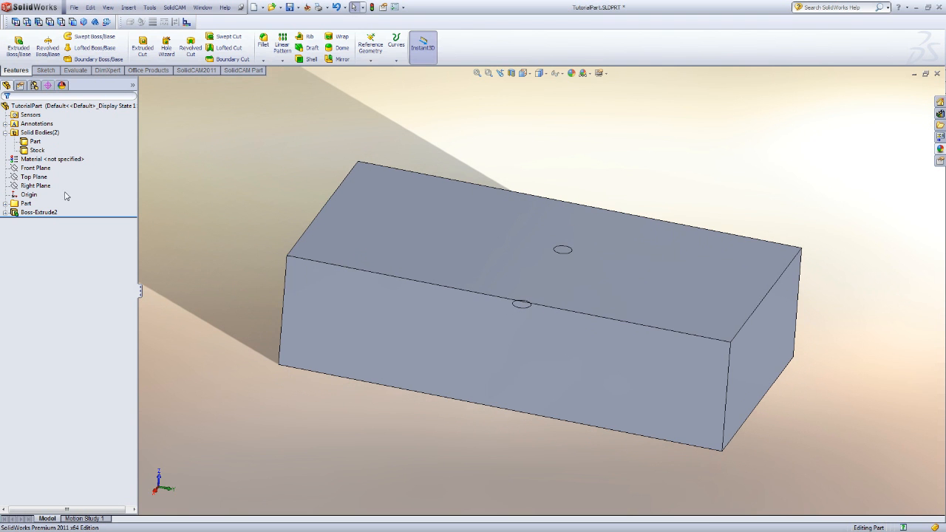
{"action": "right_click", "coordinate": [37, 153]}
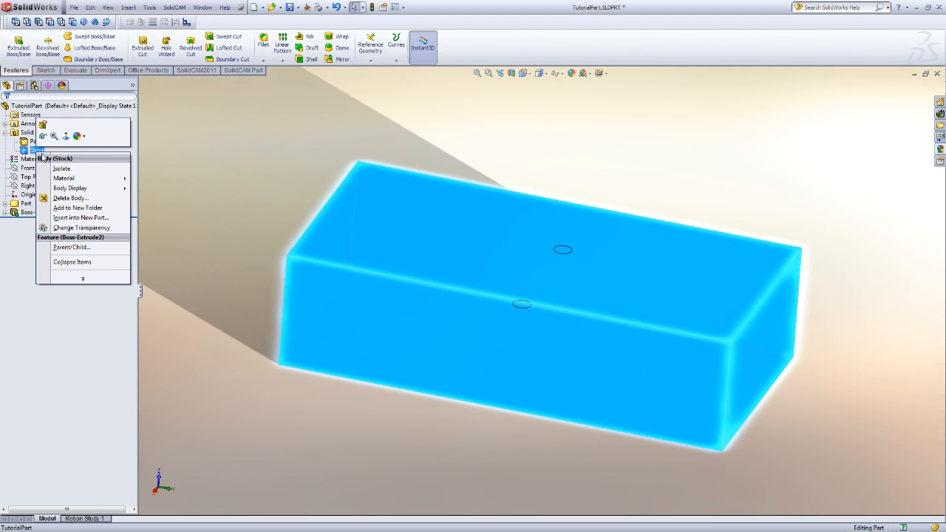
{"action": "left_click", "coordinate": [74, 228]}
{"action": "left_click", "coordinate": [240, 214]}
{"action": "middle_click_drag", "start_coordinate": [255, 202], "coordinate": [268, 139]}
{"action": "scroll", "coordinate": [277, 138], "scroll_direction": "up", "scroll_amount": 1}
{"action": "middle_click_drag", "start_coordinate": [188, 161], "coordinate": [209, 161]}
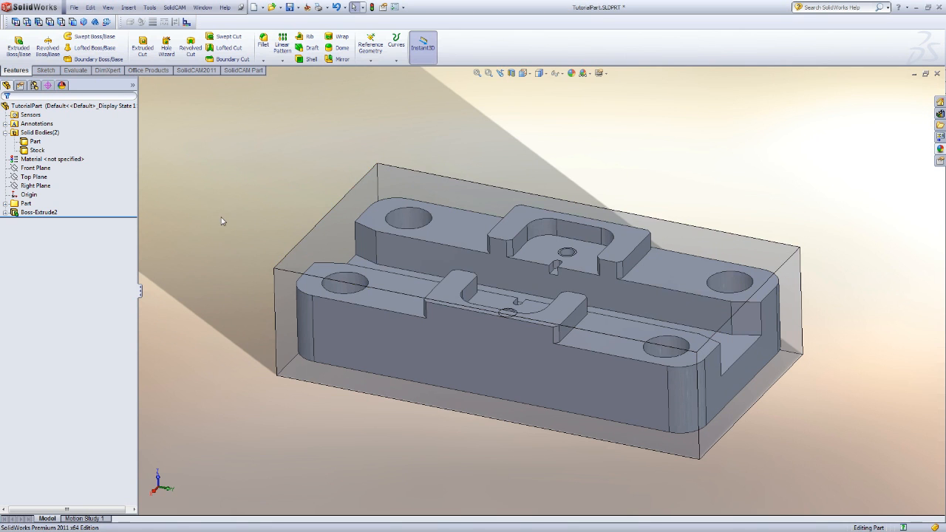
Step: Put the block's extrusion feature into a new feature tree folder named Stock
{"action": "middle_click_drag", "start_coordinate": [221, 219], "coordinate": [203, 231]}
{"action": "left_click", "coordinate": [35, 213]}
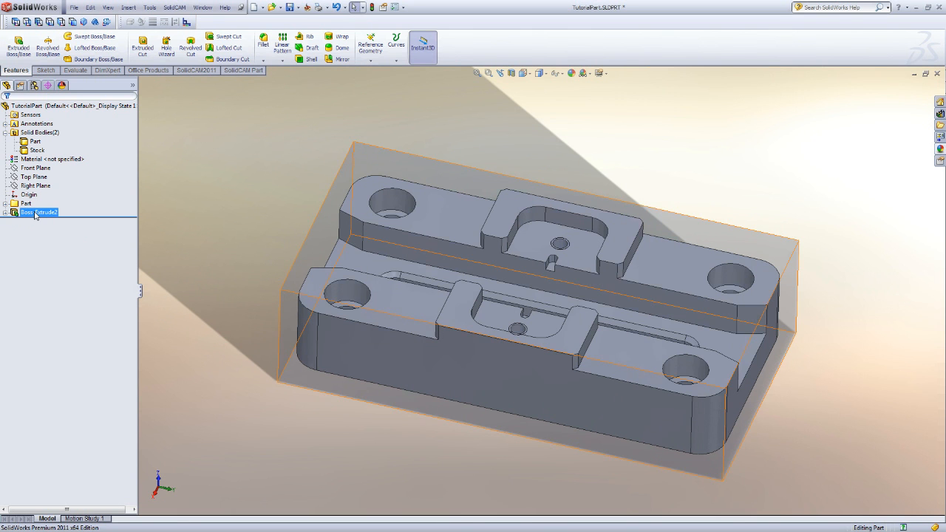
{"action": "right_click", "coordinate": [35, 214]}
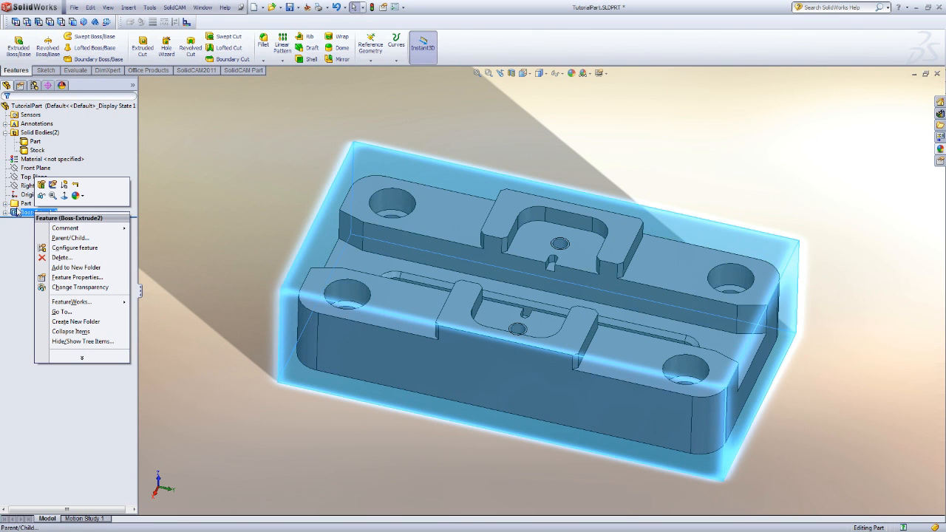
{"action": "left_click", "coordinate": [76, 267]}
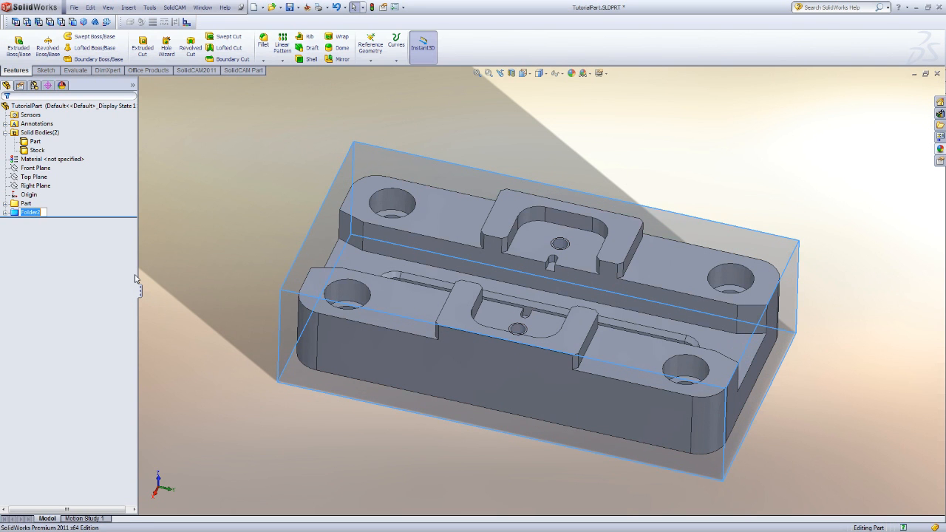
{"action": "type", "text": "St"}
{"action": "key", "text": "BackSpace"}
{"action": "key", "text": "BackSpace"}
{"action": "key", "text": "Return"}
{"action": "left_click", "coordinate": [171, 238]}
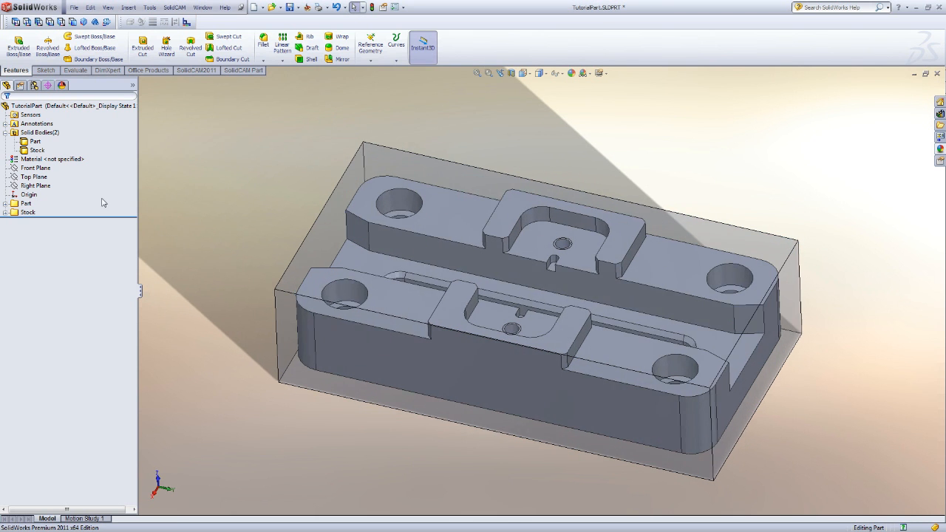
Step: Review which features the Part and Stock folders contain
{"action": "left_click", "coordinate": [25, 203]}
{"action": "left_click", "coordinate": [5, 203]}
{"action": "left_click", "coordinate": [48, 328]}
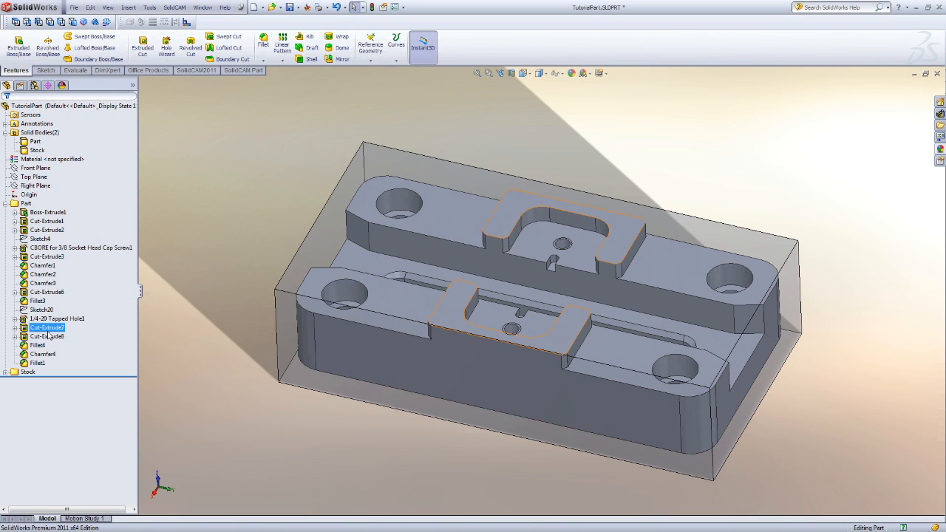
{"action": "left_click", "coordinate": [6, 203]}
{"action": "left_click", "coordinate": [5, 212]}
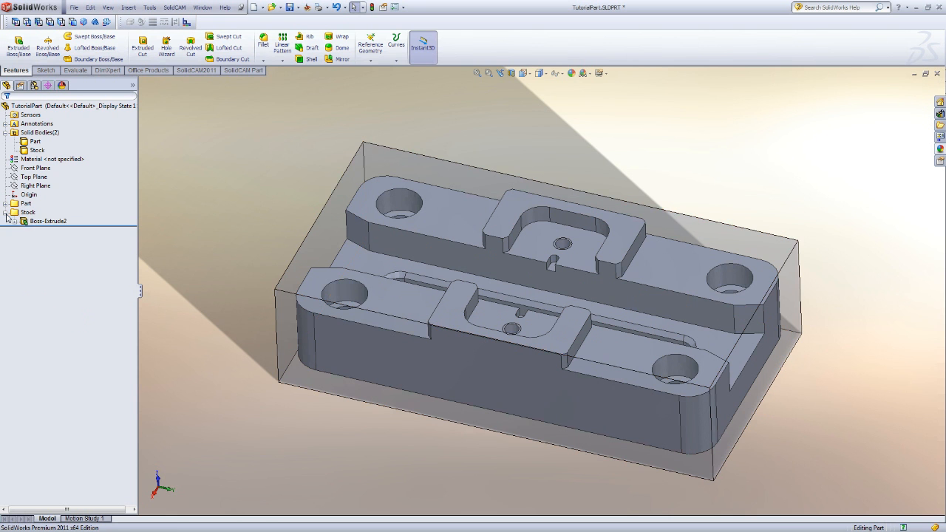
{"action": "left_click", "coordinate": [6, 213]}
Step: Examine the clearance between the part and the surrounding stock block from the side and in an angled view
{"action": "middle_click_drag", "start_coordinate": [235, 178], "coordinate": [269, 95]}
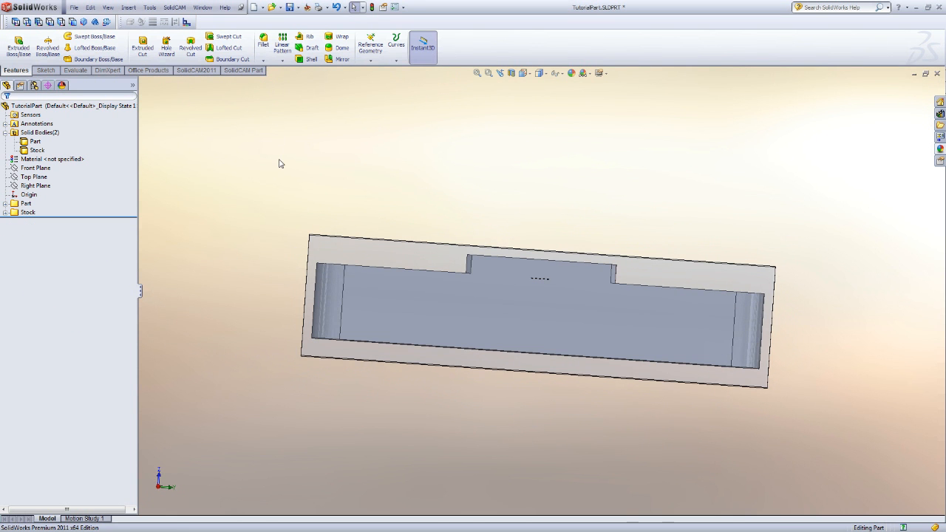
{"action": "middle_click_drag", "start_coordinate": [281, 165], "coordinate": [277, 163]}
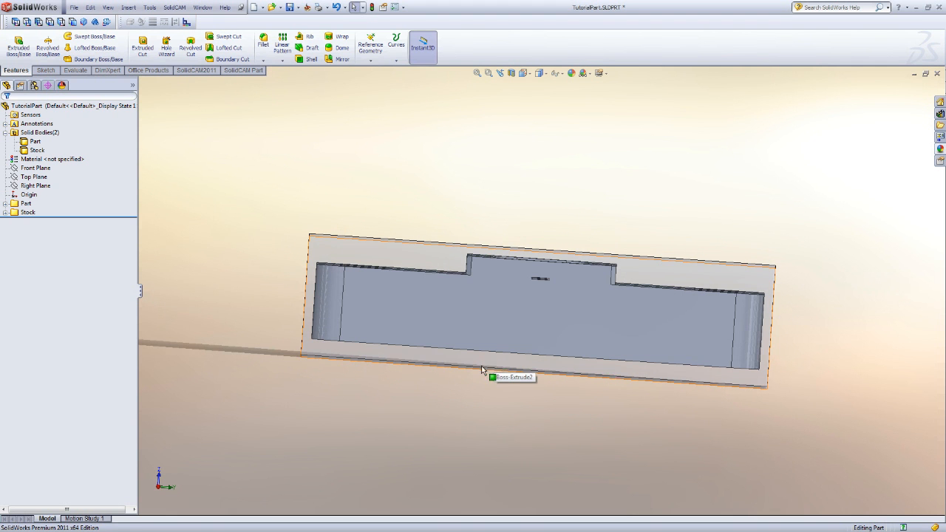
{"action": "middle_click_drag", "start_coordinate": [477, 212], "coordinate": [477, 207]}
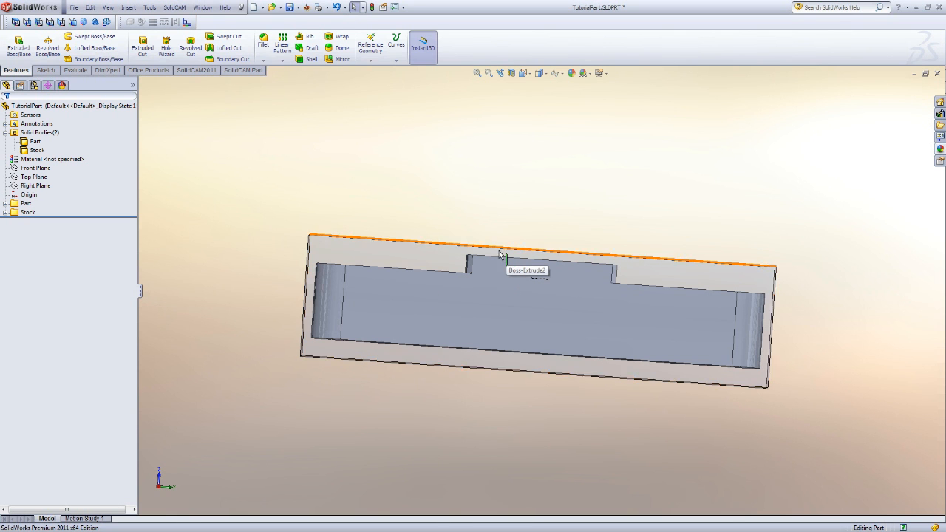
{"action": "middle_click_drag", "start_coordinate": [221, 226], "coordinate": [200, 294]}
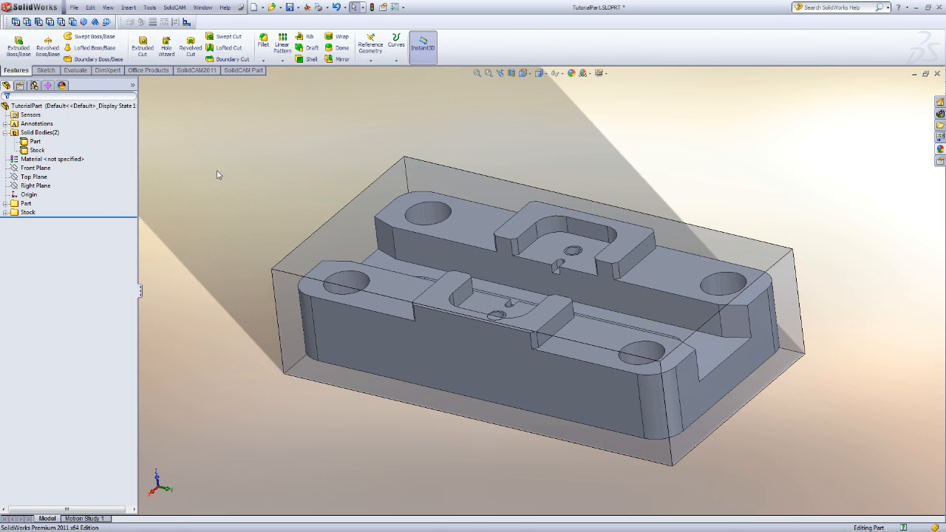
{"action": "left_click", "coordinate": [25, 144]}
{"action": "middle_click_drag", "start_coordinate": [154, 184], "coordinate": [185, 189]}
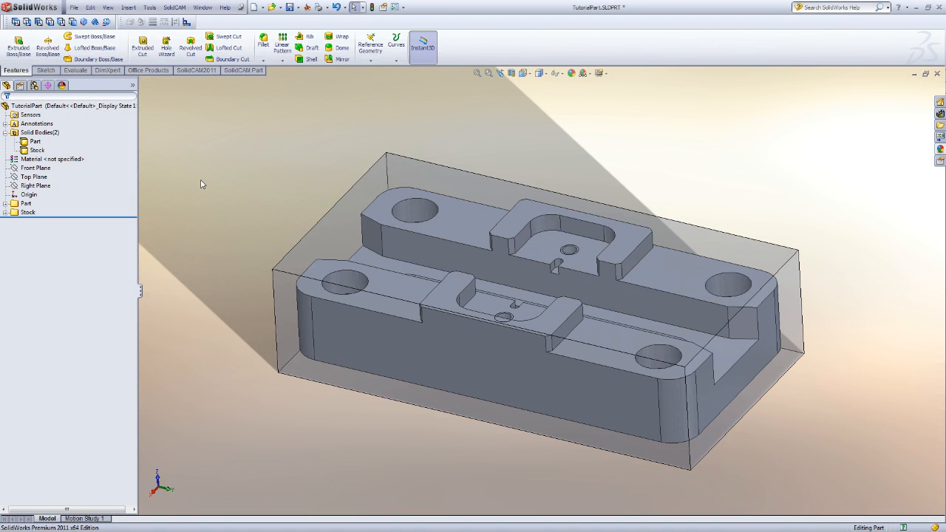
Step: Edit the stock block's extrusion, setting the Direction 1 depth to 0.025 in and the Direction 2 depth to 1.60 in
{"action": "left_click", "coordinate": [4, 213]}
{"action": "left_click", "coordinate": [43, 221]}
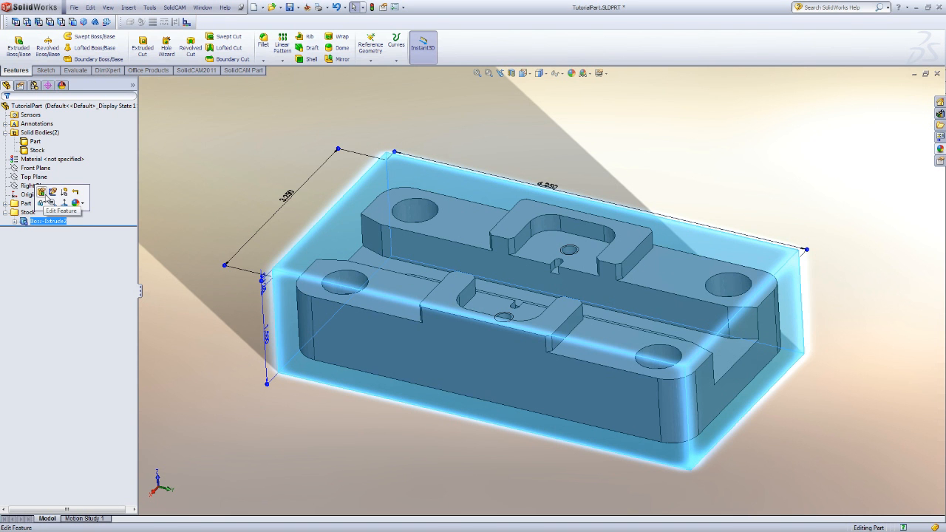
{"action": "left_click", "coordinate": [43, 193]}
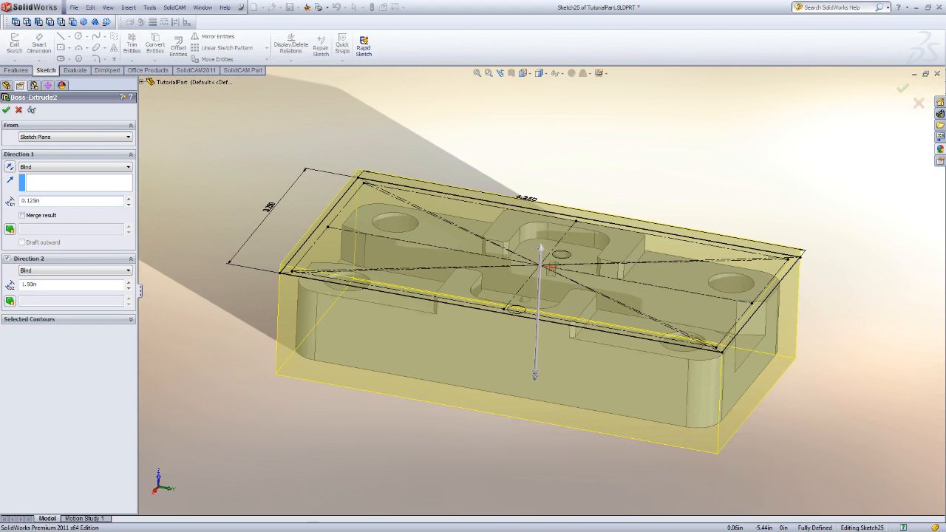
{"action": "key", "text": "Return"}
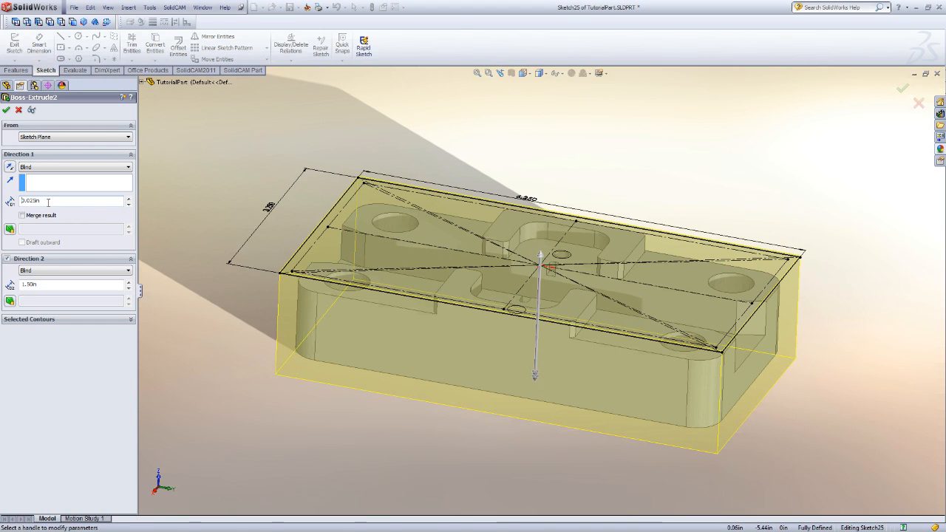
{"action": "left_click", "coordinate": [62, 284]}
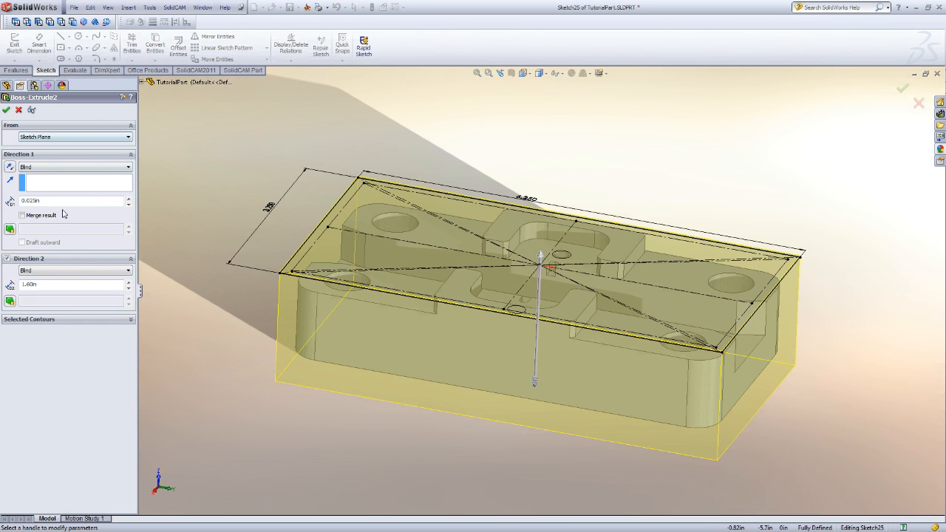
{"action": "left_click", "coordinate": [6, 109]}
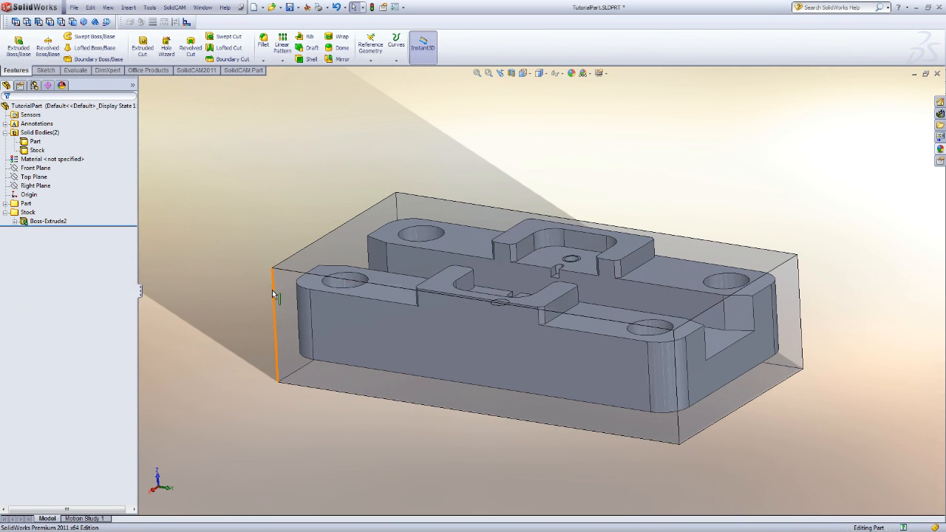
Step: Check the stock block's overall height by reading the length of one of its vertical corner edges
{"action": "left_click", "coordinate": [275, 294]}
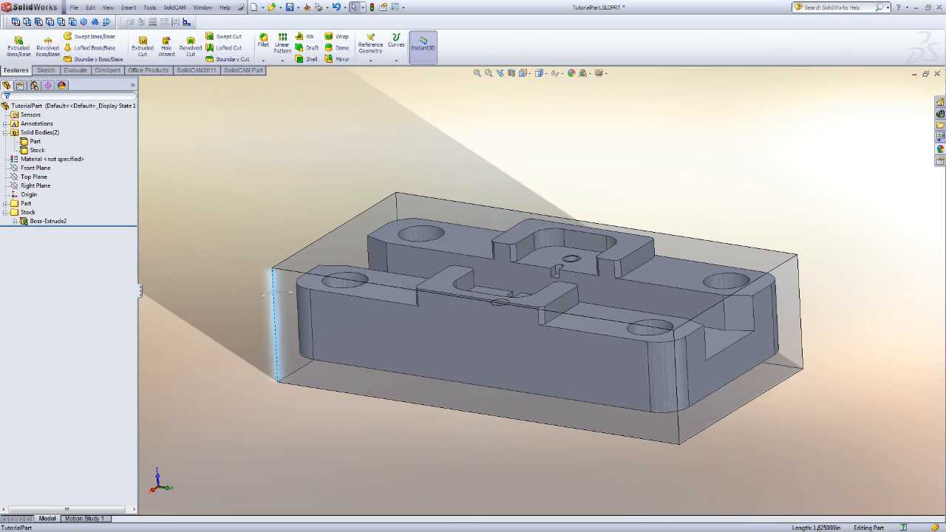
{"action": "middle_click_drag", "start_coordinate": [333, 438], "coordinate": [344, 397]}
{"action": "left_click", "coordinate": [475, 313]}
Step: Inspect the stock allowance above and below the part in a straight side view, close up at the raised boss
{"action": "key", "text": "space"}
{"action": "left_click", "coordinate": [493, 347]}
{"action": "left_click", "coordinate": [457, 236]}
{"action": "key", "text": "alt+Right"}
{"action": "key", "text": "alt+Right"}
{"action": "key", "text": "alt+Right"}
{"action": "key", "text": "alt+Right"}
{"action": "key", "text": "alt+Right"}
{"action": "key", "text": "alt+Right"}
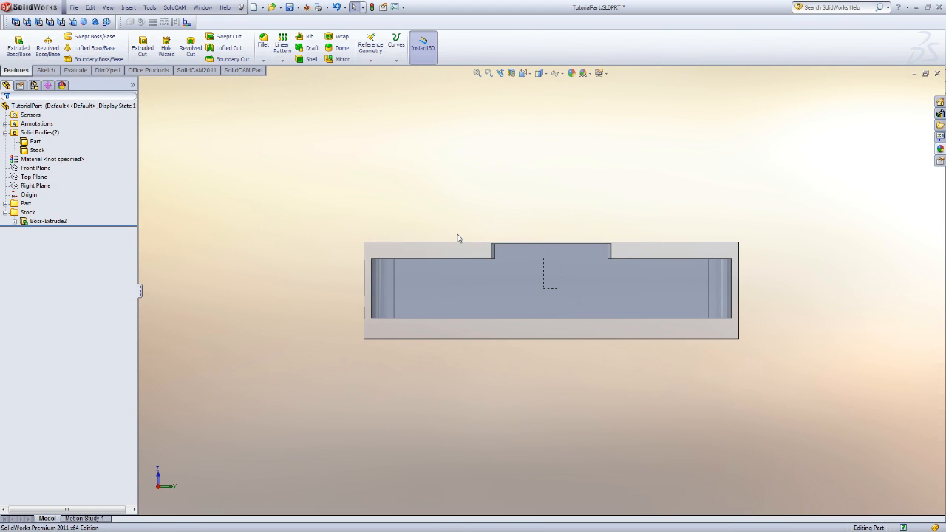
{"action": "scroll", "coordinate": [552, 214], "scroll_direction": "down", "scroll_amount": 4}
{"action": "middle_click_drag", "start_coordinate": [551, 195], "coordinate": [559, 252], "text": "ctrl"}
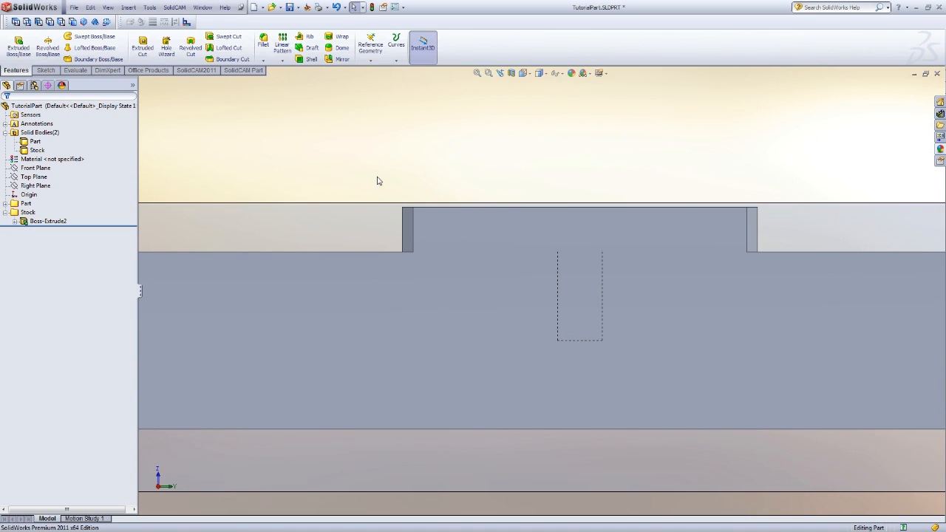
{"action": "scroll", "coordinate": [381, 194], "scroll_direction": "up", "scroll_amount": 3}
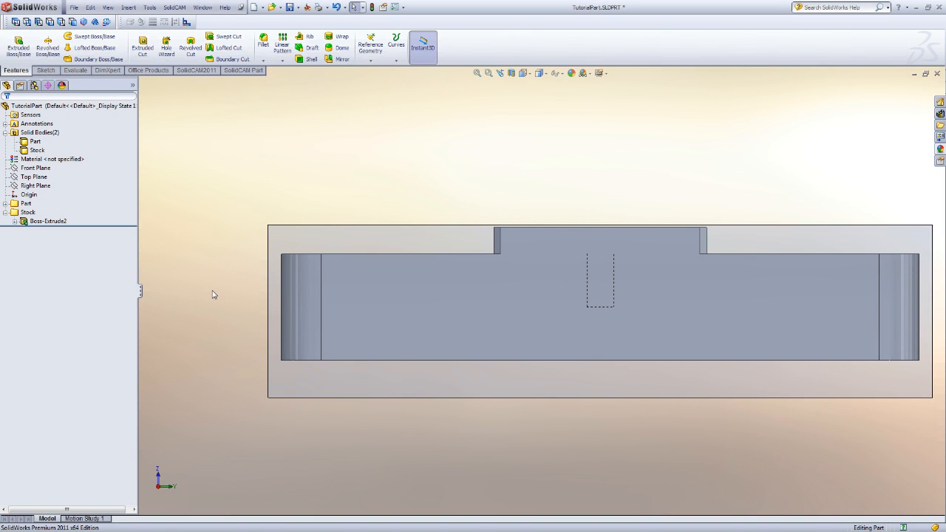
Step: Collapse the Stock and Solid Bodies folders in the feature tree, return to an angled view and save the part
{"action": "left_click", "coordinate": [5, 212]}
{"action": "middle_click_drag", "start_coordinate": [353, 192], "coordinate": [245, 275]}
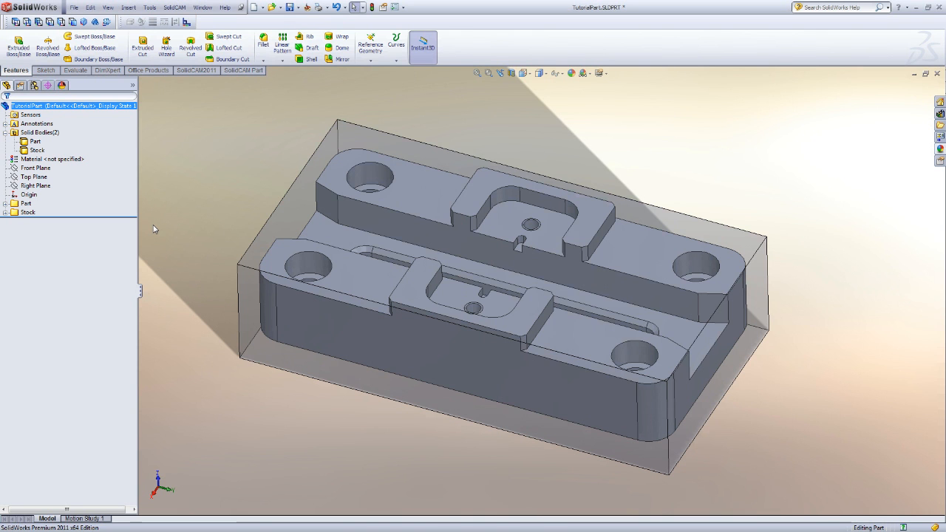
{"action": "left_click", "coordinate": [6, 133]}
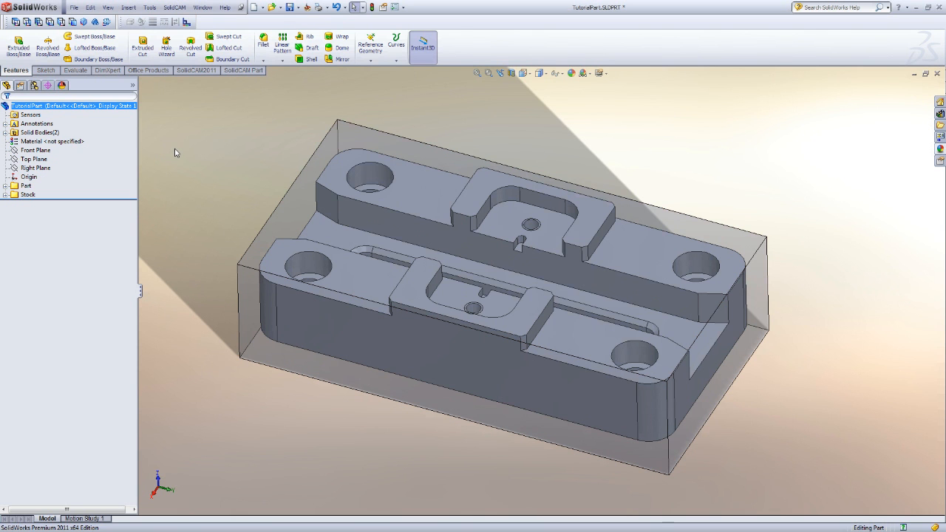
{"action": "left_click", "coordinate": [74, 7]}
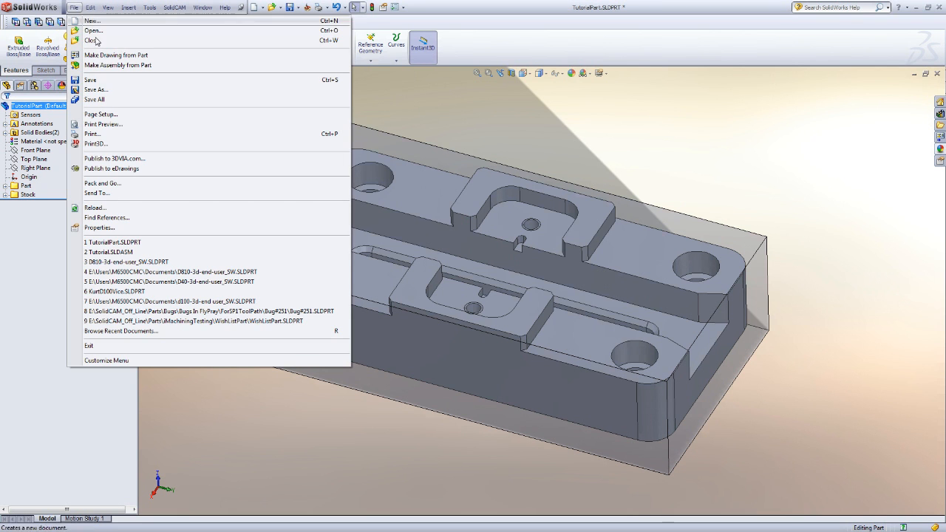
{"action": "left_click", "coordinate": [97, 80]}
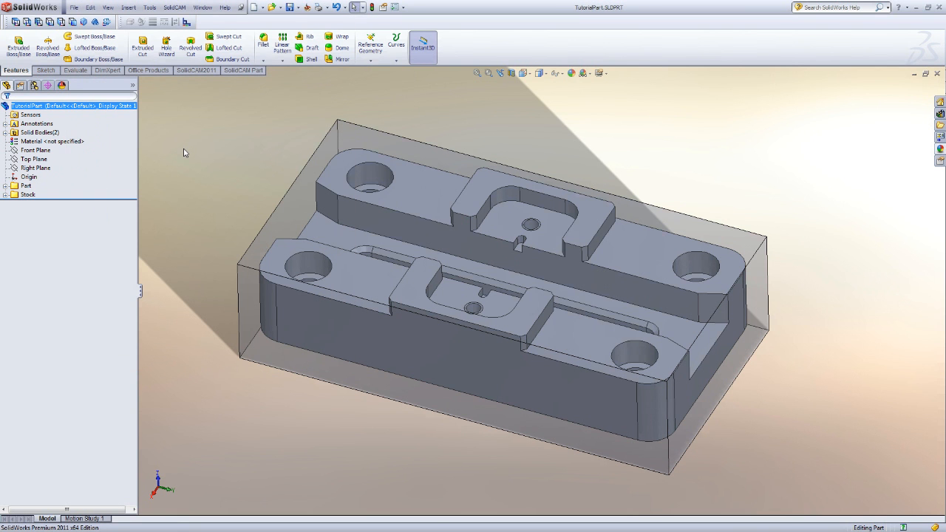